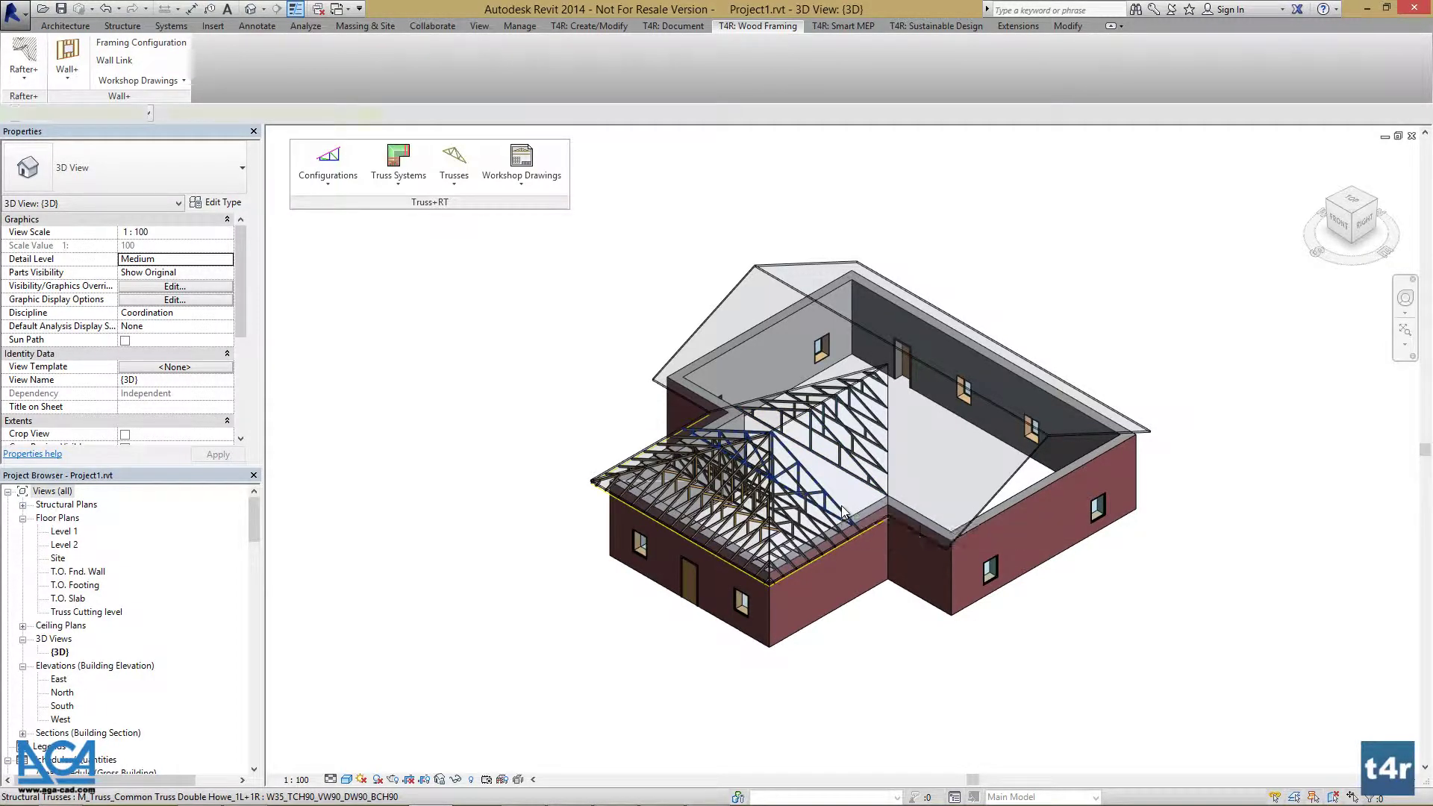
# - AutoCopy the selected common truss along the front roof wing with Truss+RT
pyautogui.click(841, 505)
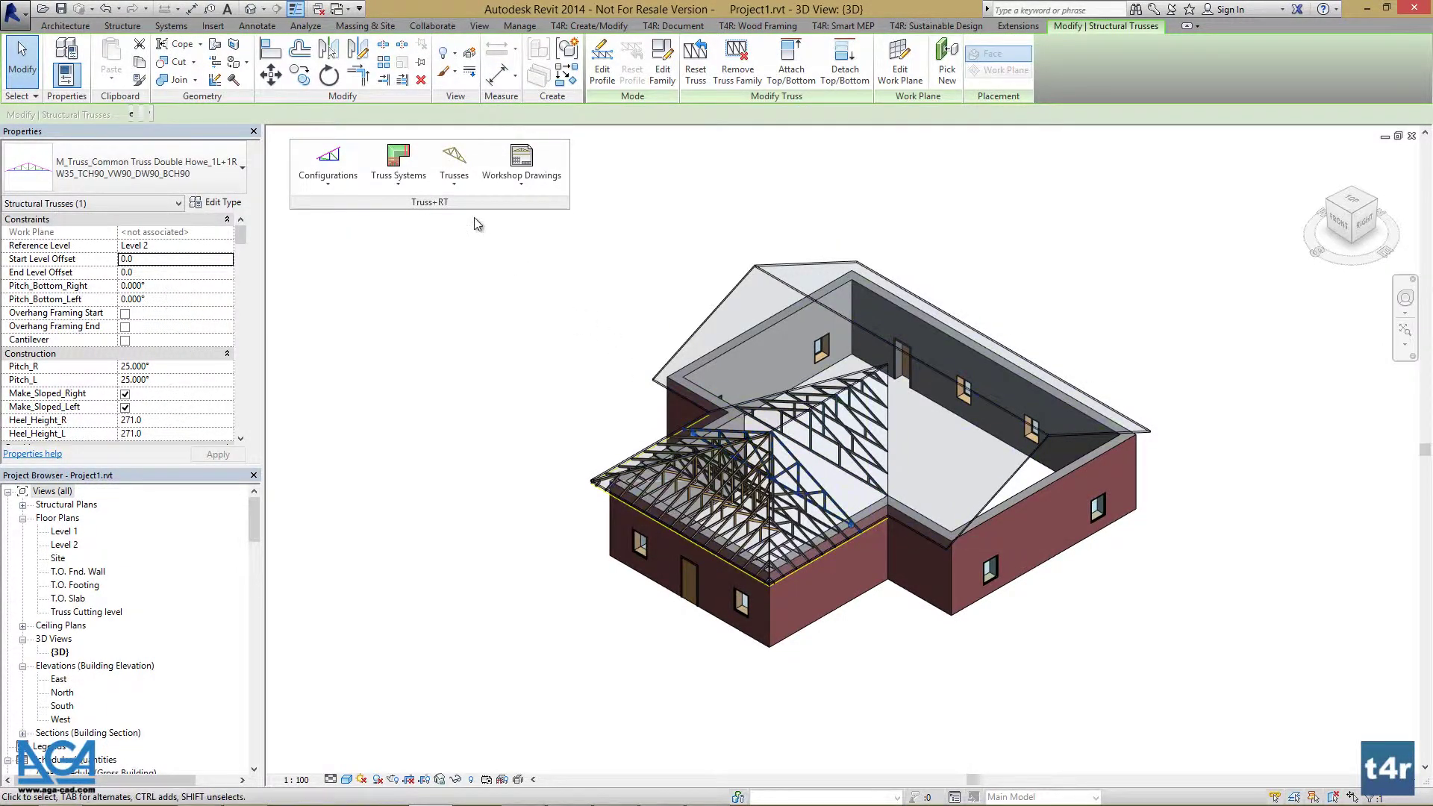
pyautogui.click(394, 184)
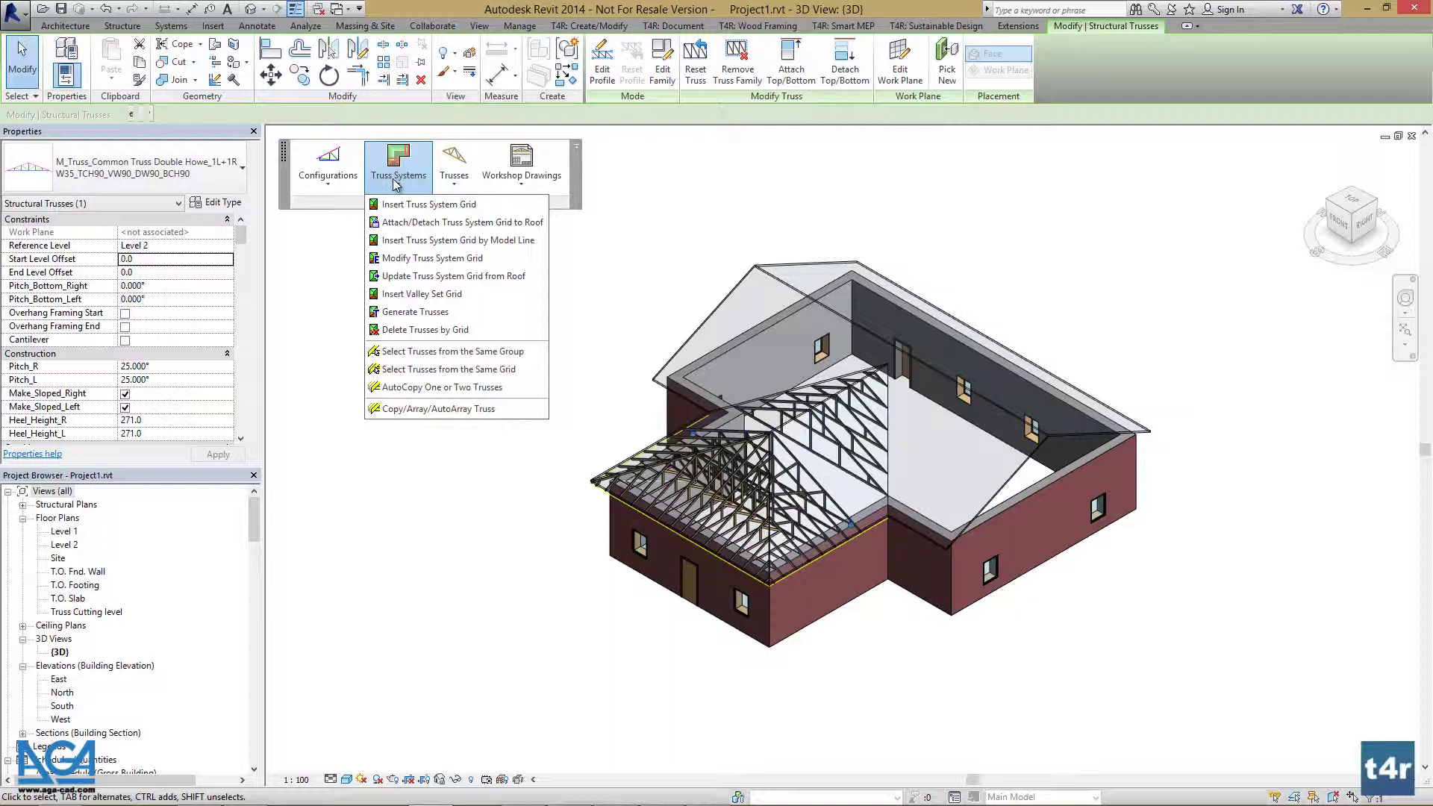
pyautogui.click(399, 387)
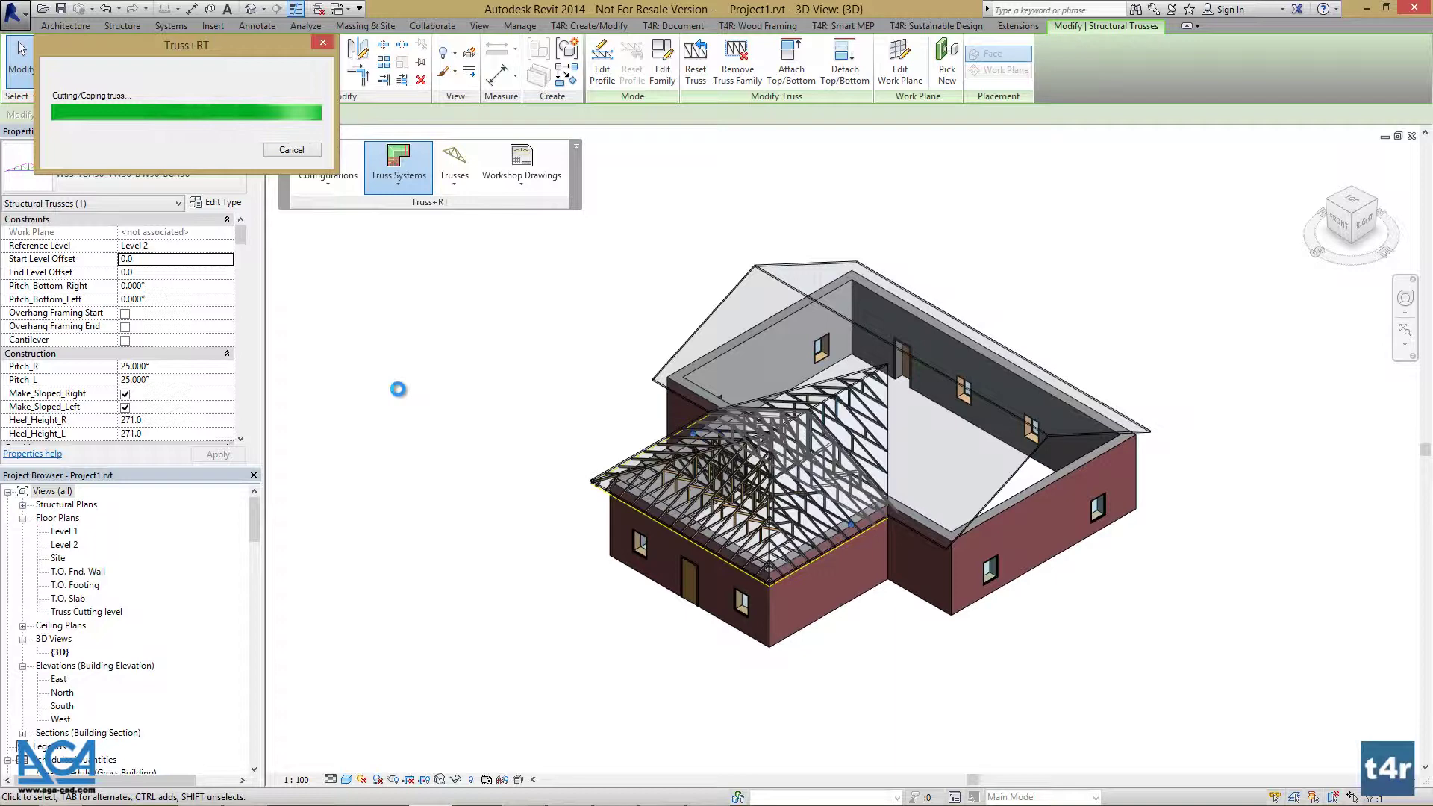
pyautogui.click(402, 395)
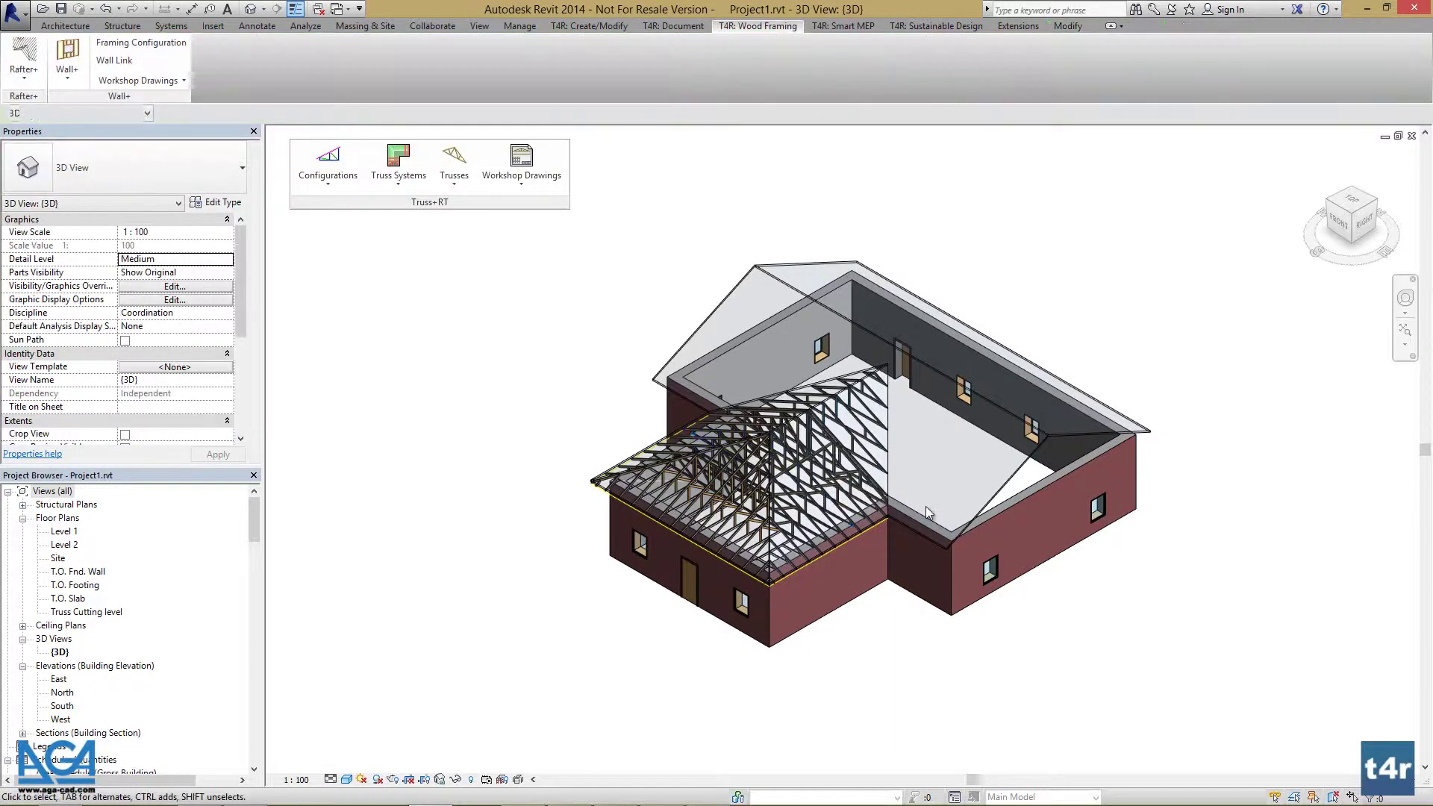
pyautogui.scroll(1, 901, 508)
pyautogui.scroll(4, 900, 506)
pyautogui.scroll(2, 884, 501)
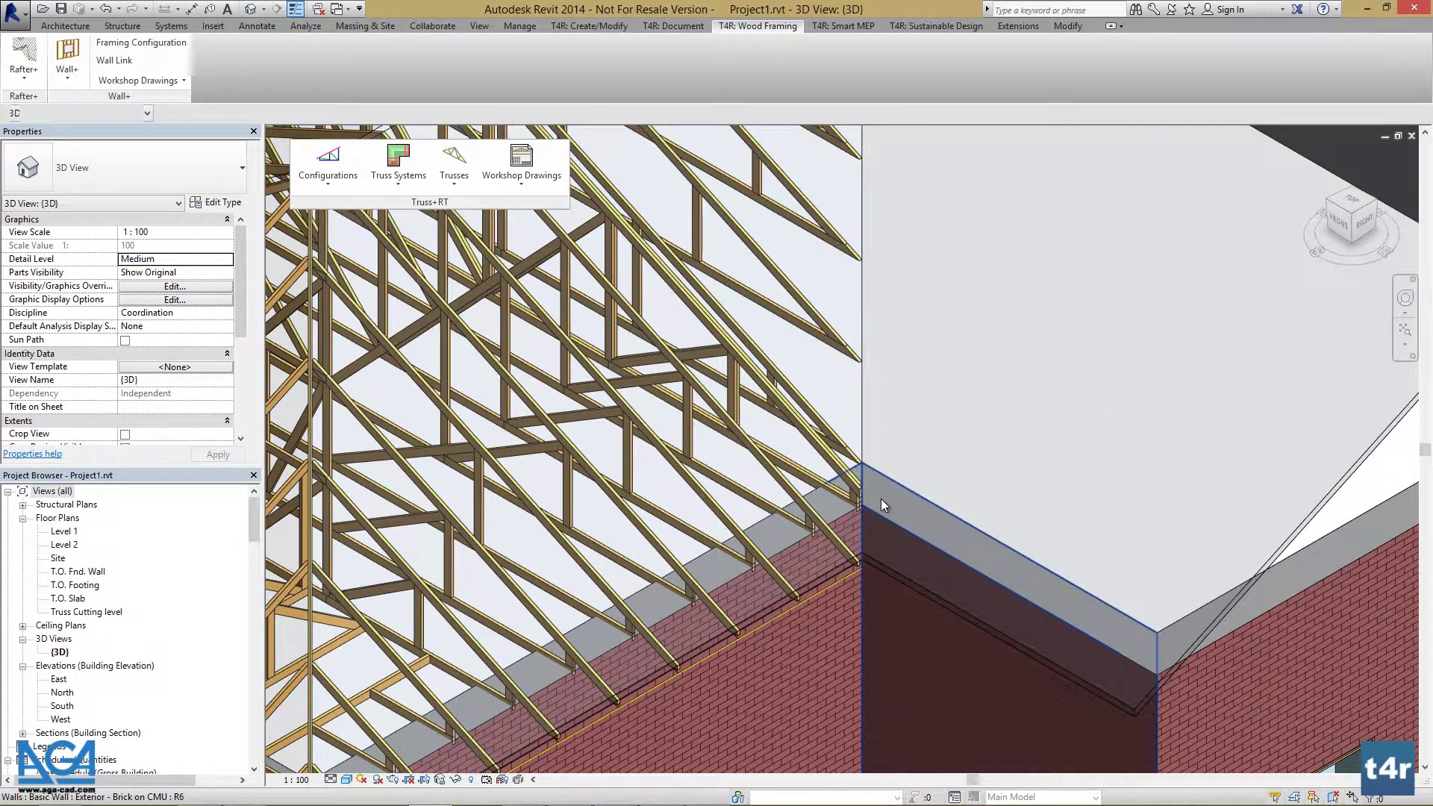
pyautogui.scroll(2, 869, 487)
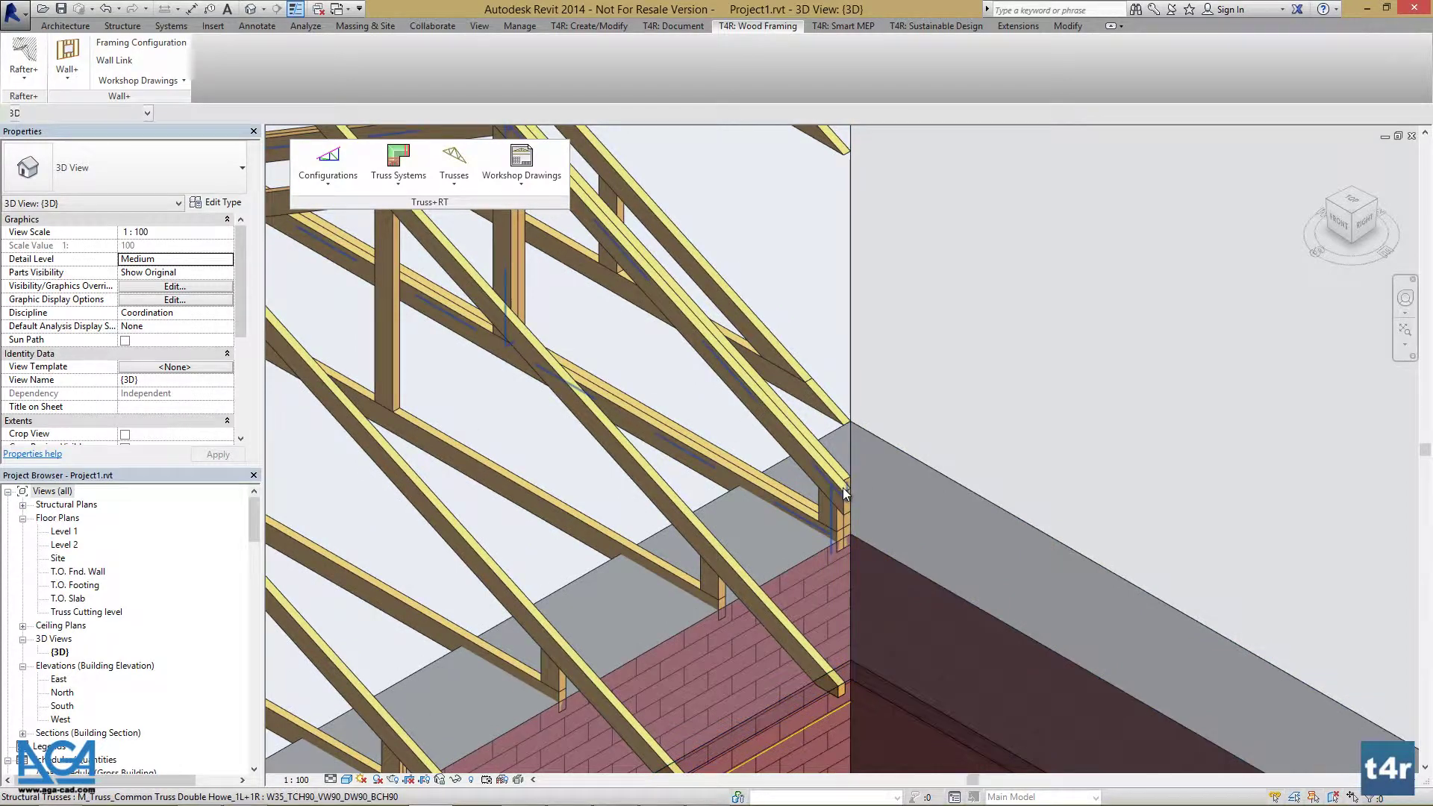
pyautogui.click(845, 488)
pyautogui.moveTo(841, 488)
pyautogui.keyDown('shift'); pyautogui.mouseDown(button='middle')
pyautogui.moveTo(786, 514)
pyautogui.moveTo(747, 505)
pyautogui.mouseUp(button='middle'); pyautogui.keyUp('shift')
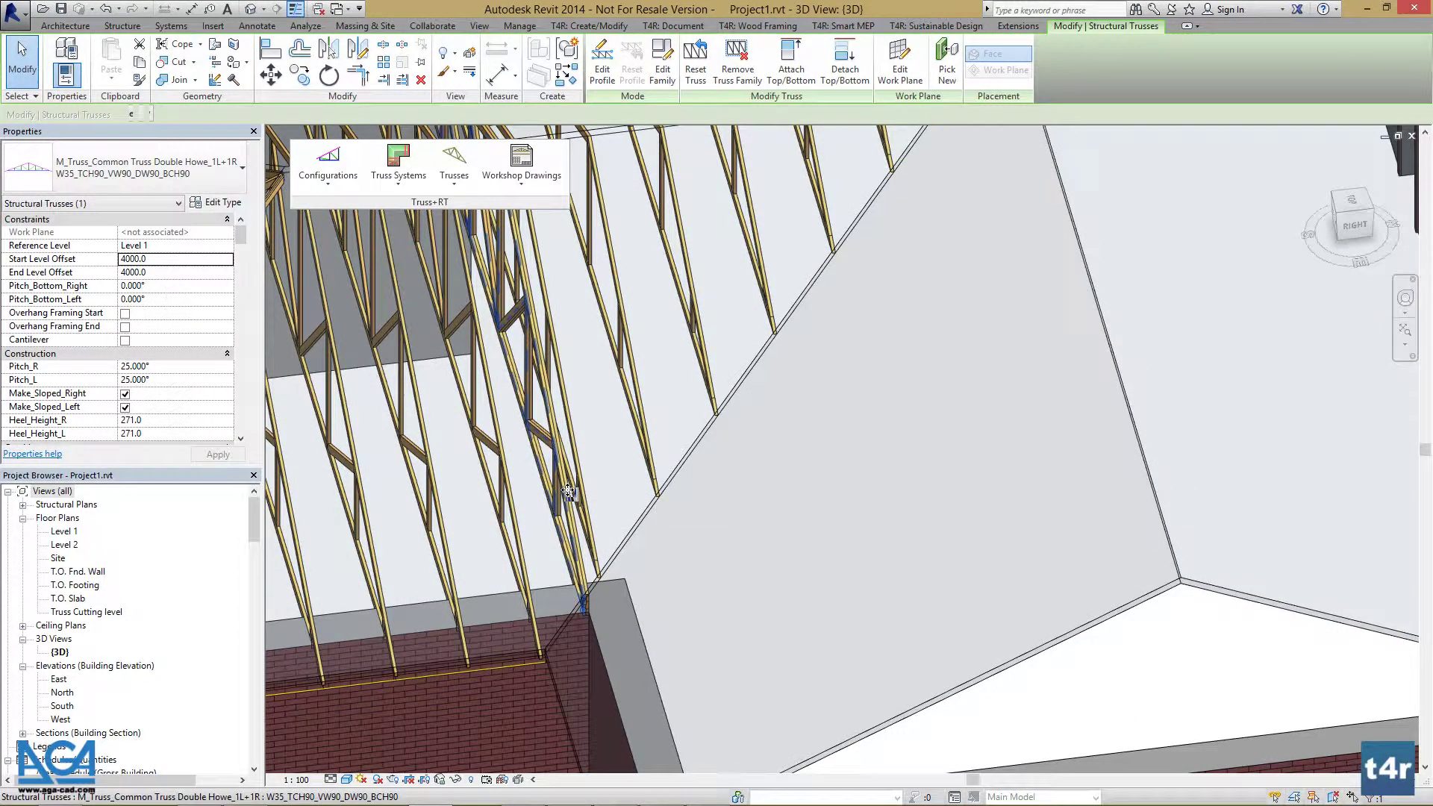
pyautogui.press('Escape')
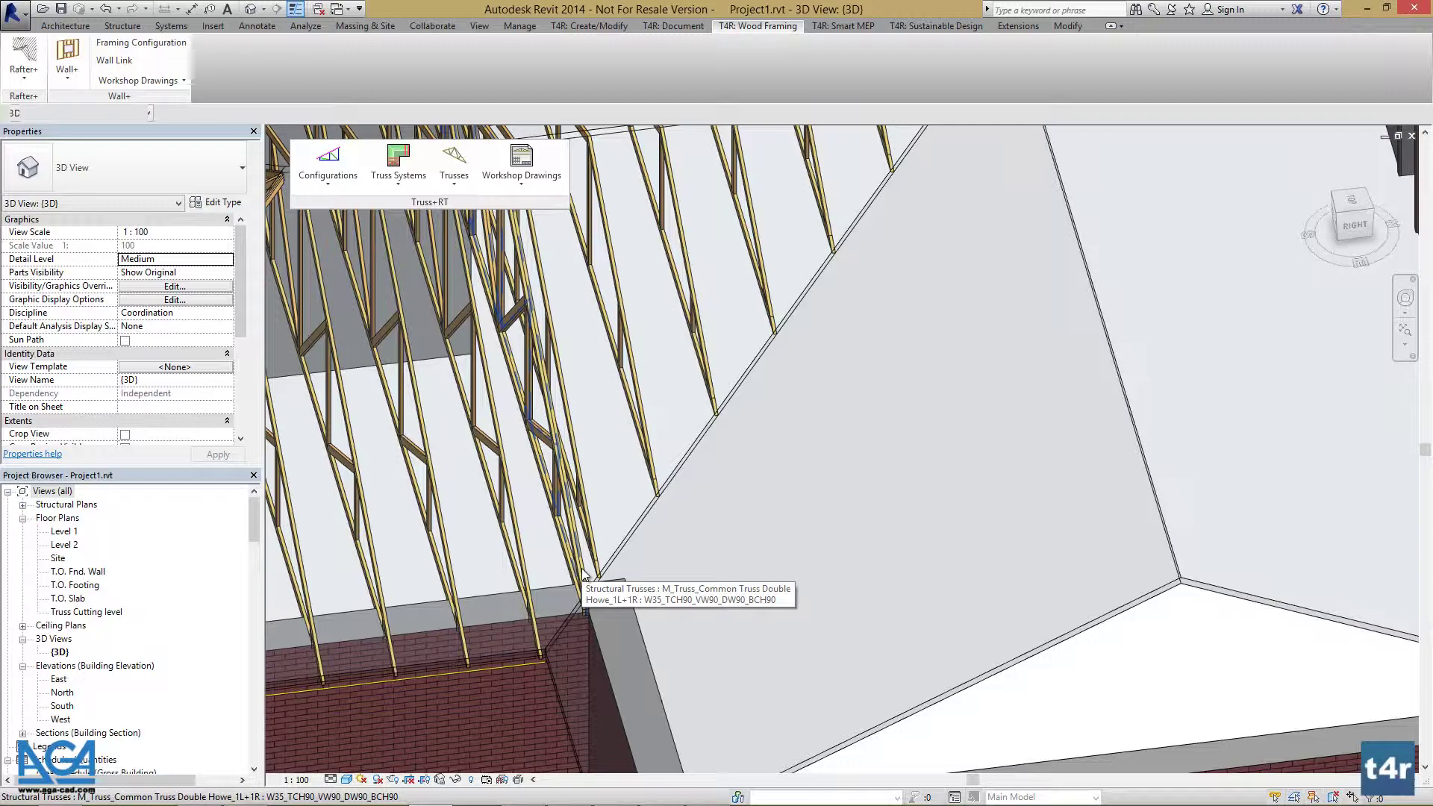
pyautogui.keyDown('shift'); pyautogui.moveTo(624, 571); pyautogui.dragTo(749, 510, button='middle'); pyautogui.keyUp('shift')
pyautogui.scroll(-5, 694, 545)
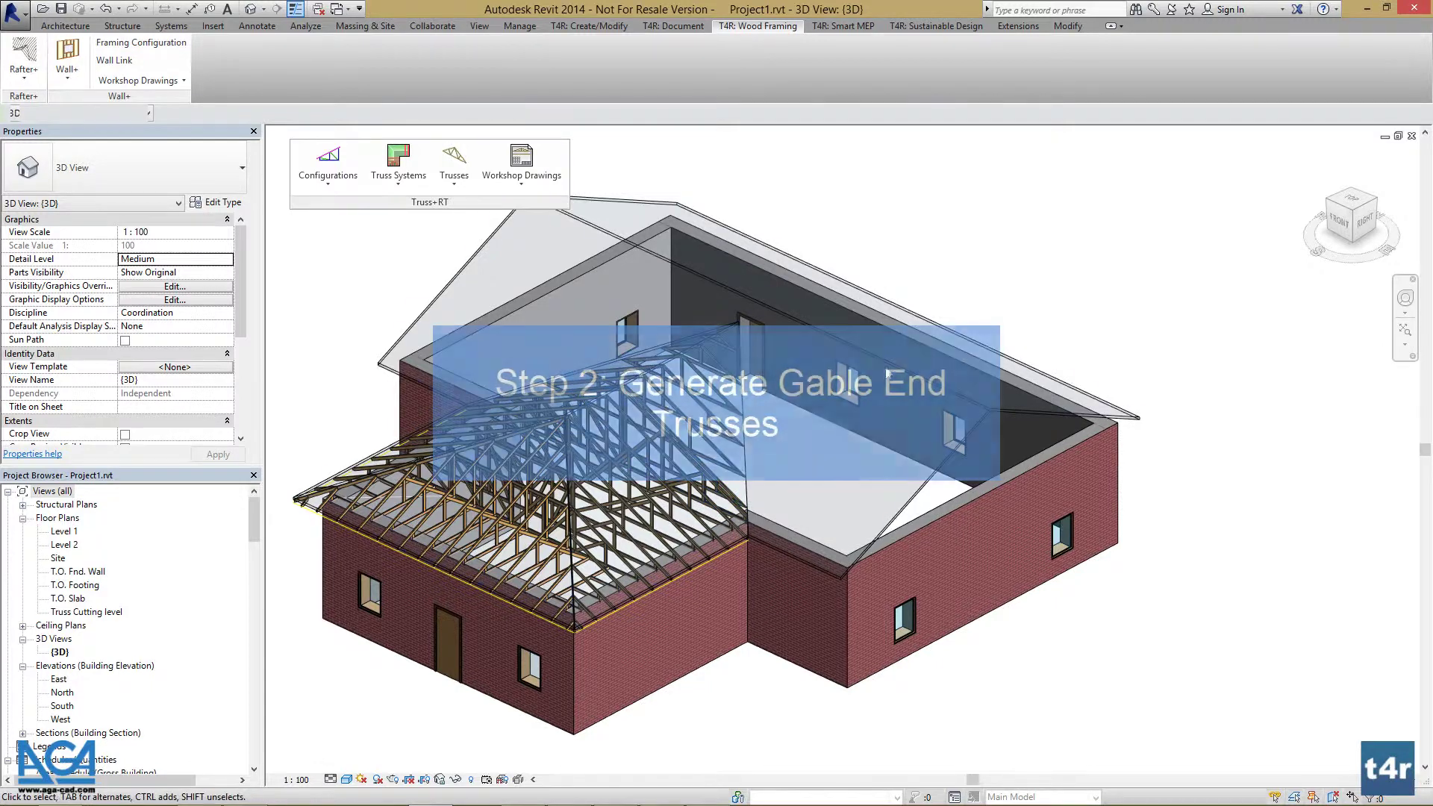
# - Start a Truss+RT truss system grid and attach it to the main back roof
pyautogui.click(1002, 386)
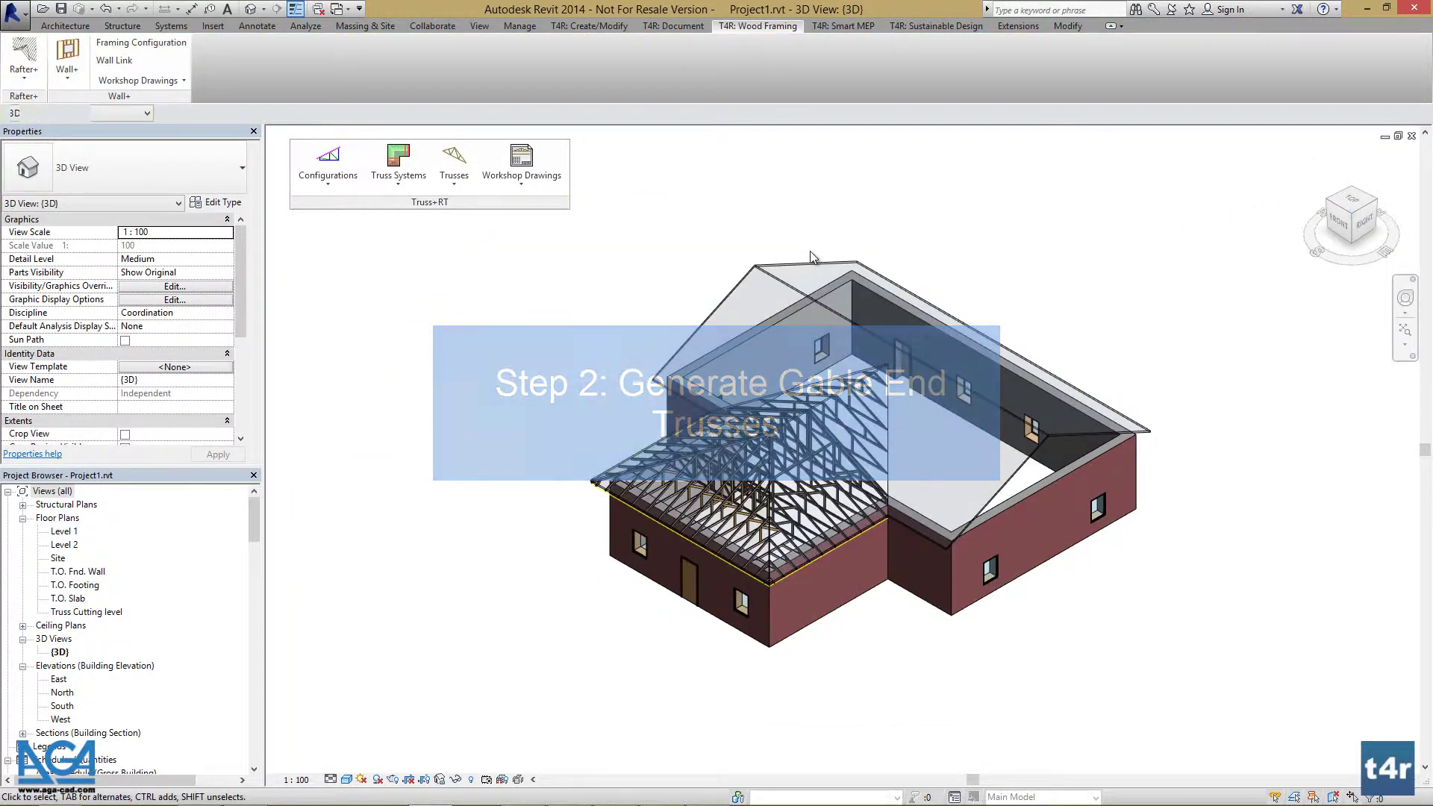
pyautogui.click(408, 175)
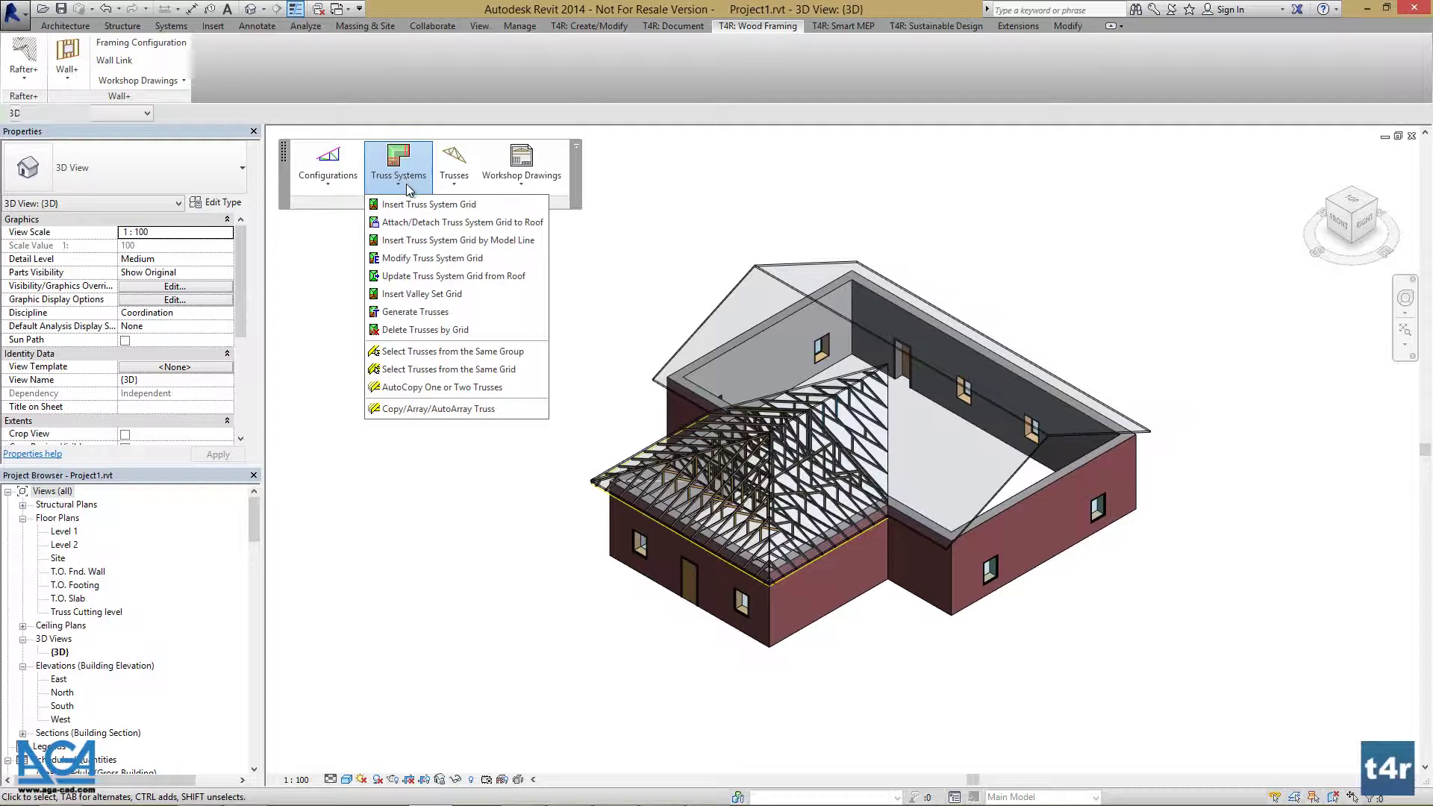
pyautogui.click(397, 204)
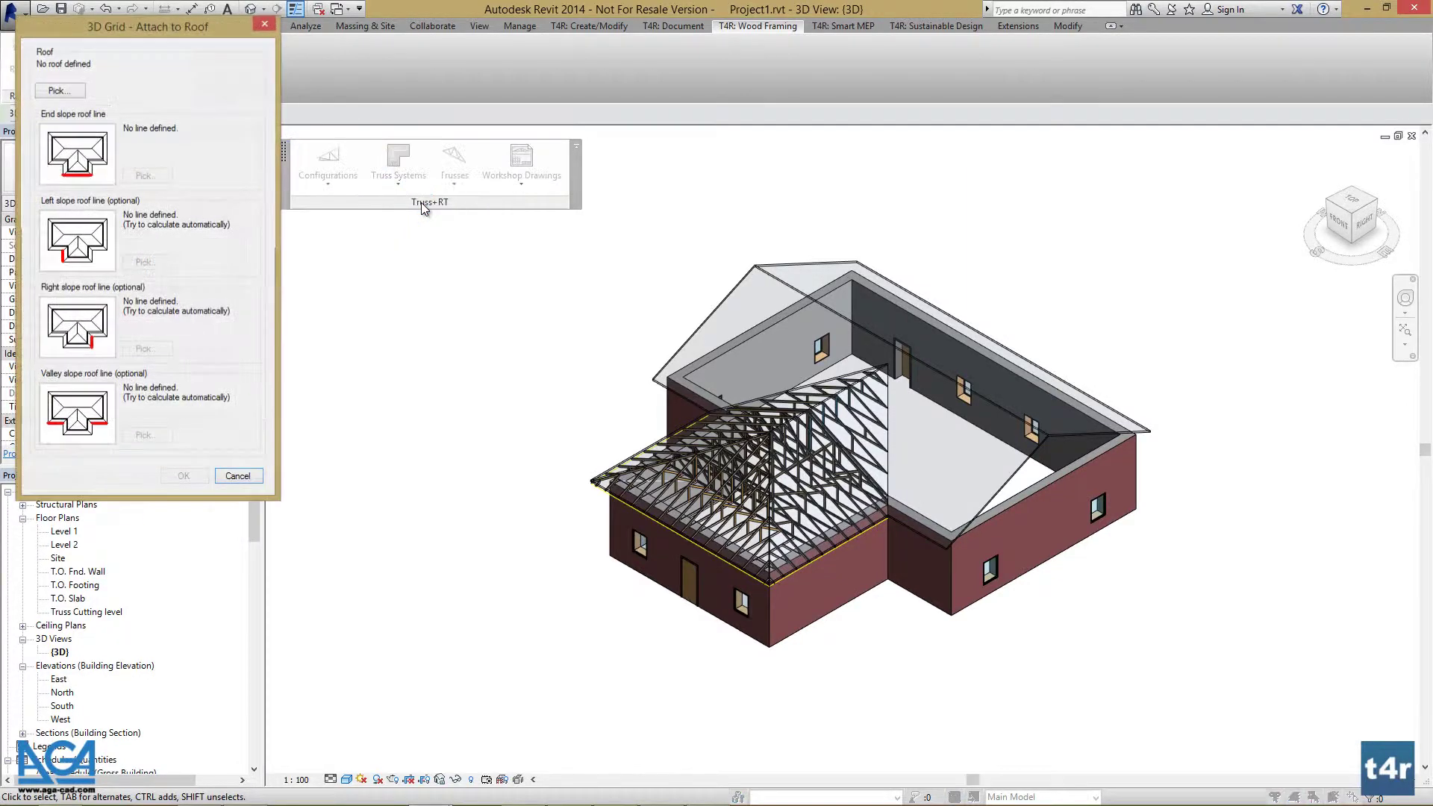
pyautogui.click(58, 90)
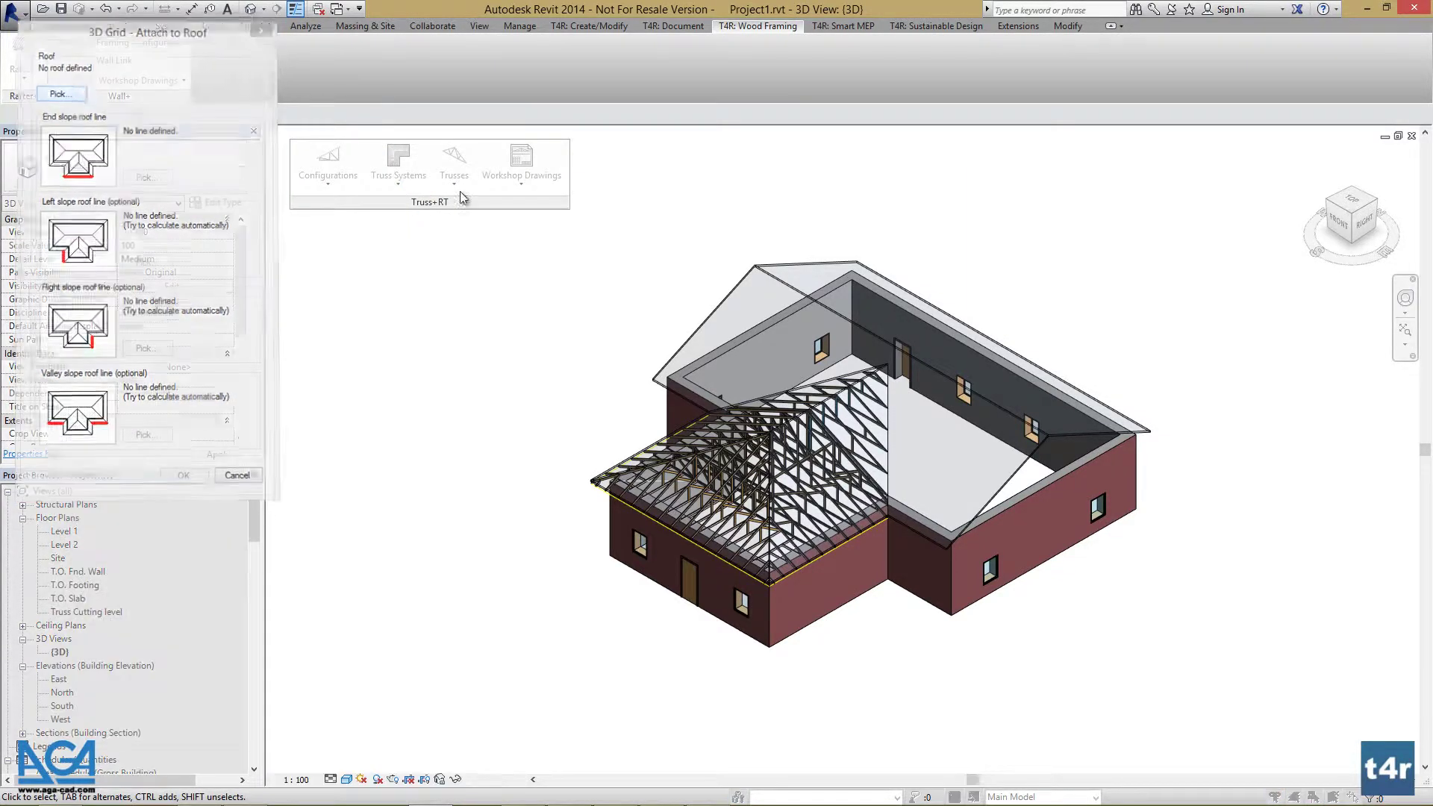
pyautogui.click(913, 357)
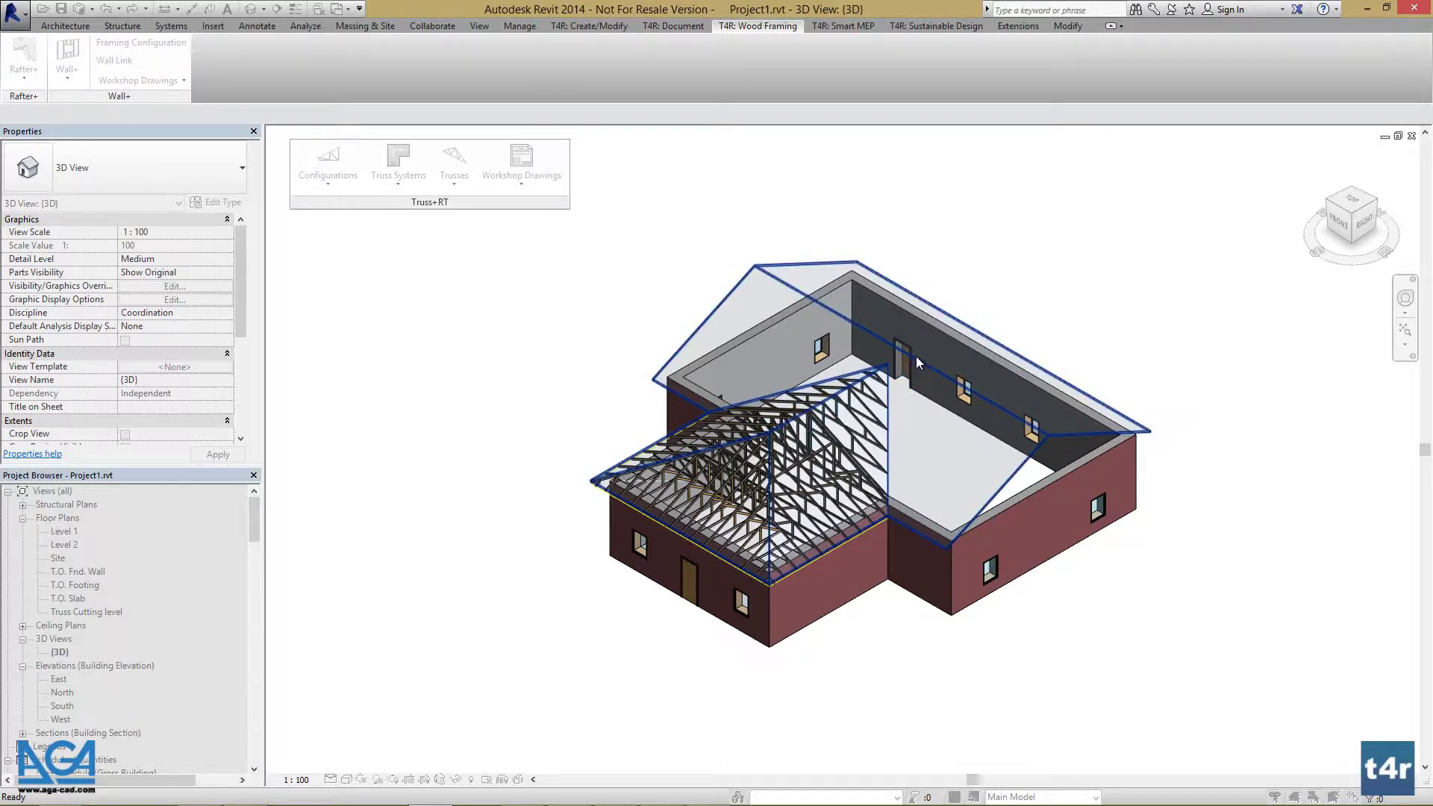
pyautogui.moveTo(165, 34); pyautogui.dragTo(395, 194)
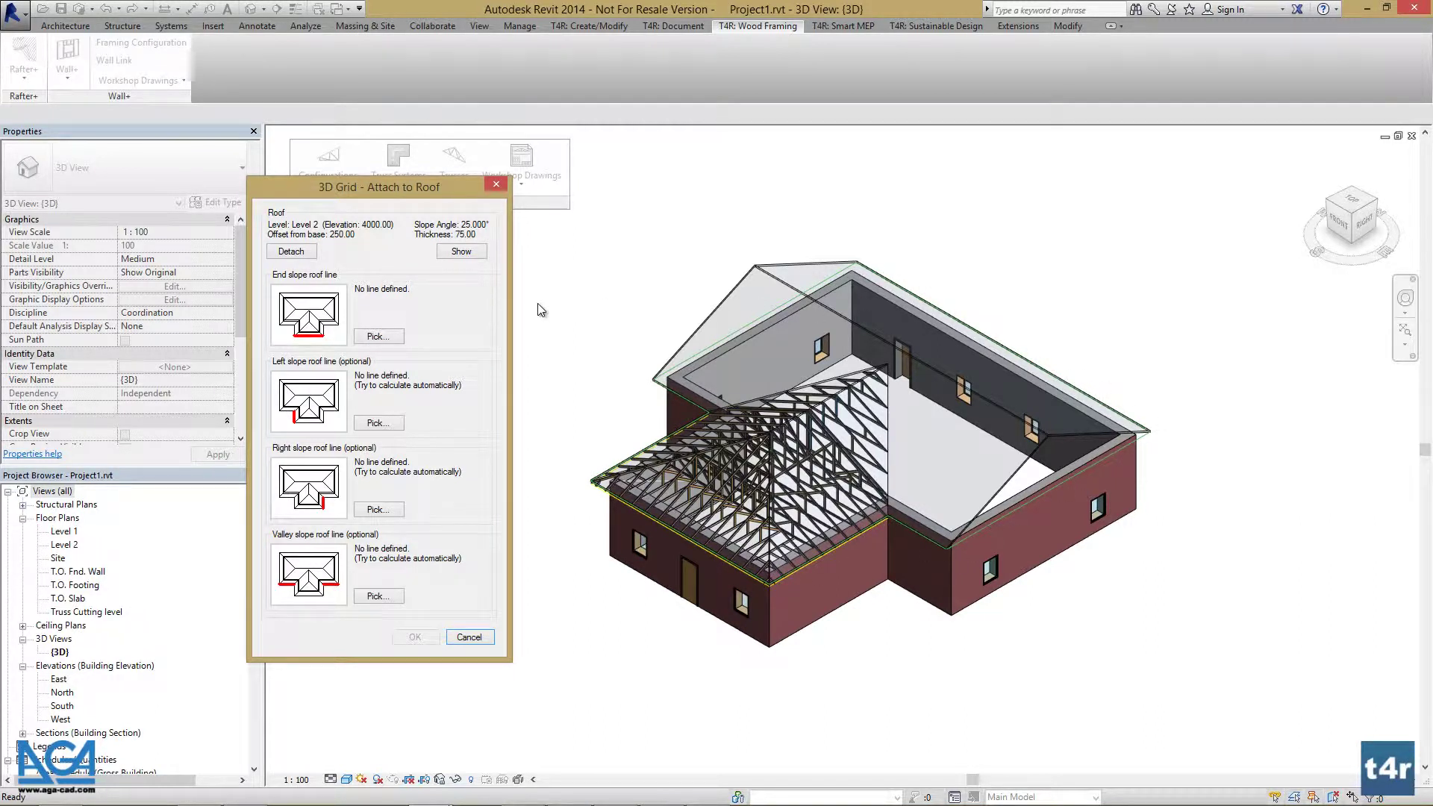
# - Pick the grid's end slope, left slope, right slope and valley roof lines on the roof edges
pyautogui.click(377, 338)
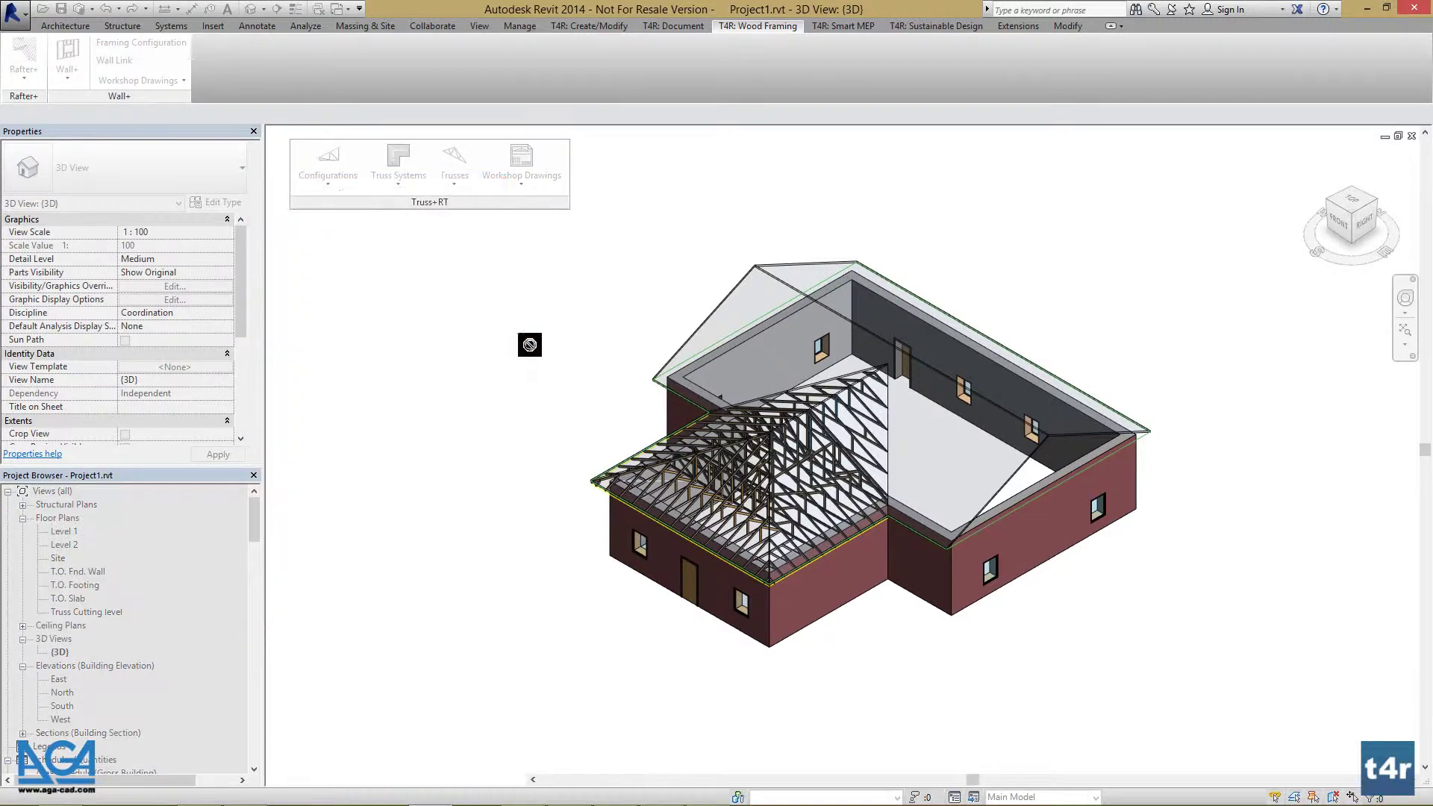
pyautogui.click(1056, 491)
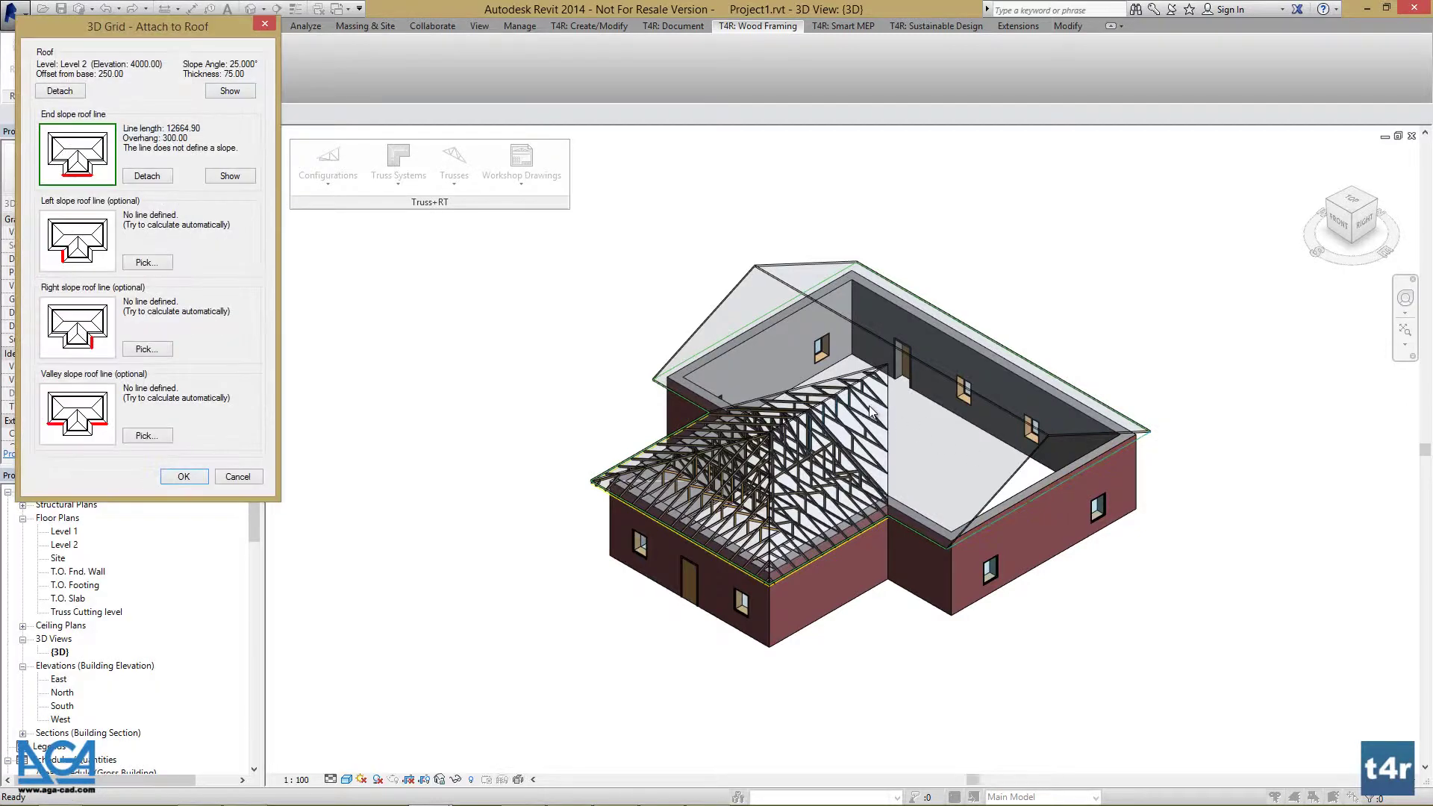
pyautogui.click(146, 262)
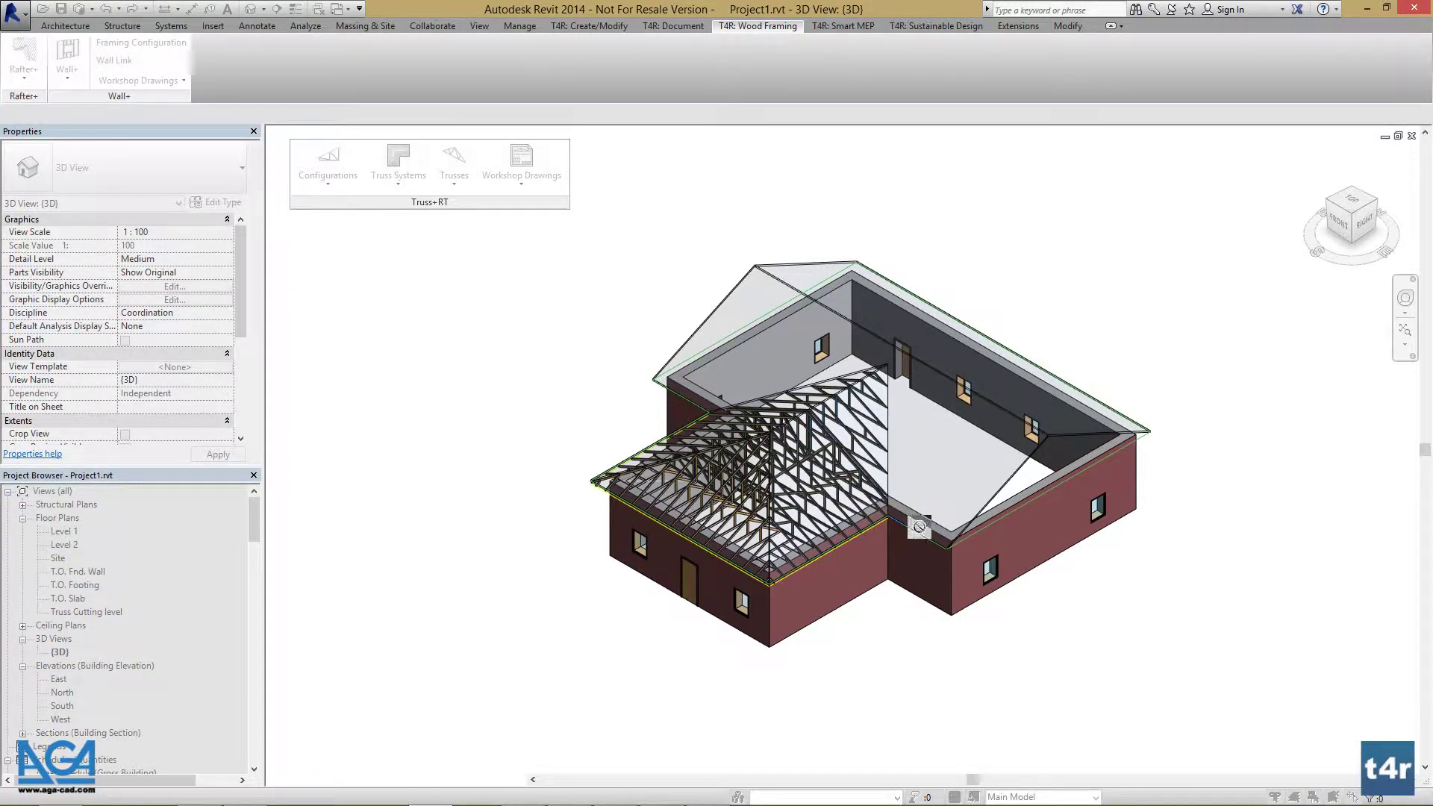
pyautogui.click(920, 531)
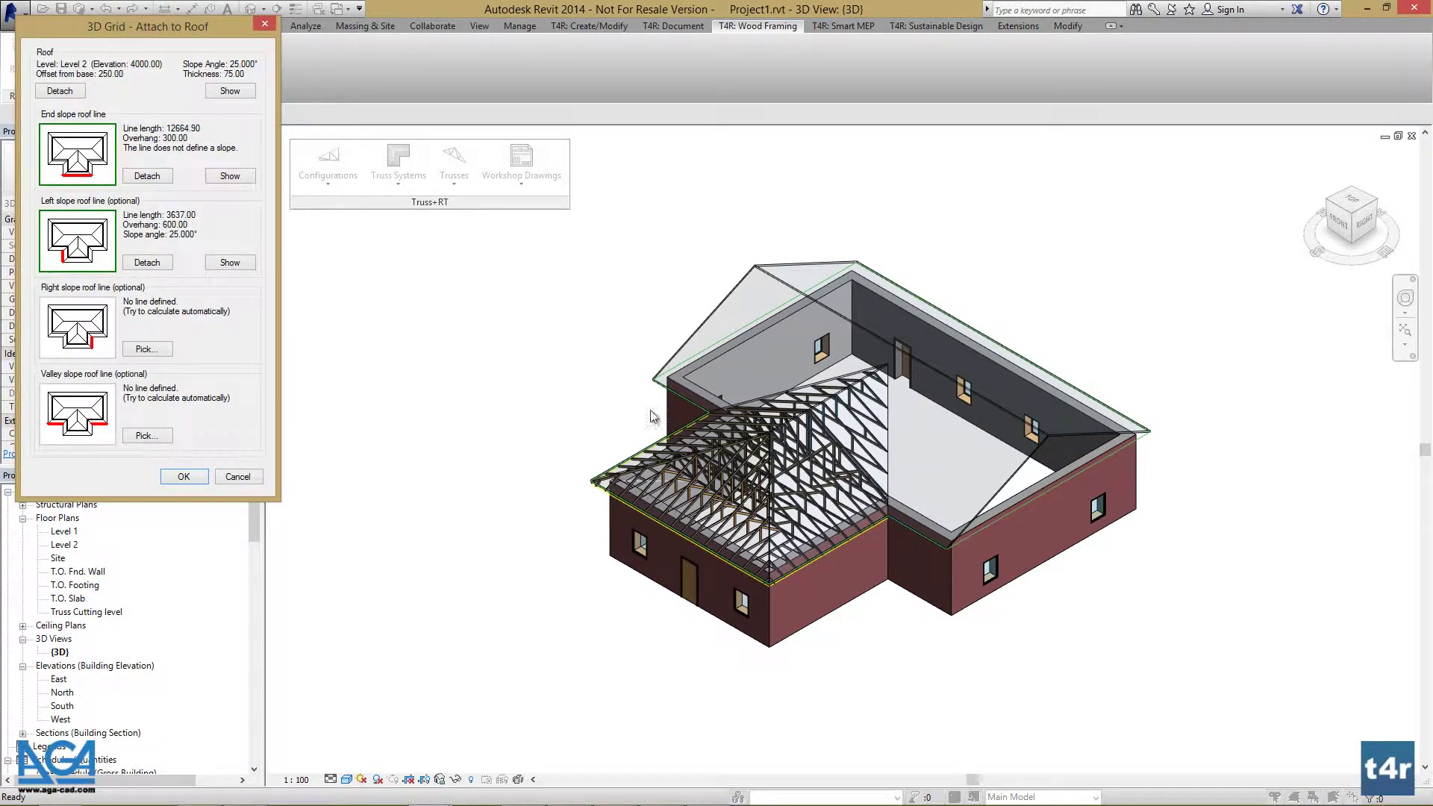
pyautogui.click(147, 350)
pyautogui.click(1110, 406)
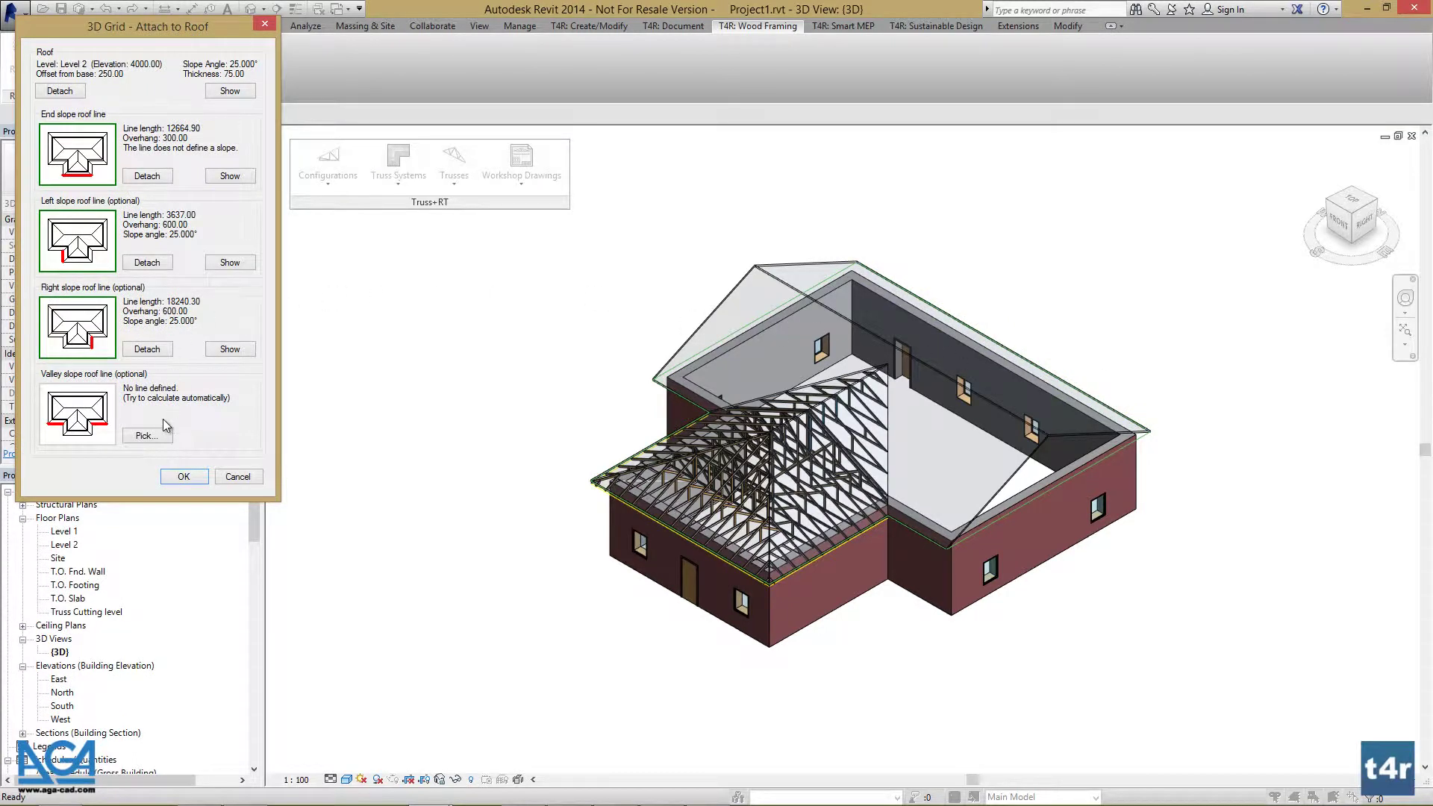
pyautogui.click(140, 441)
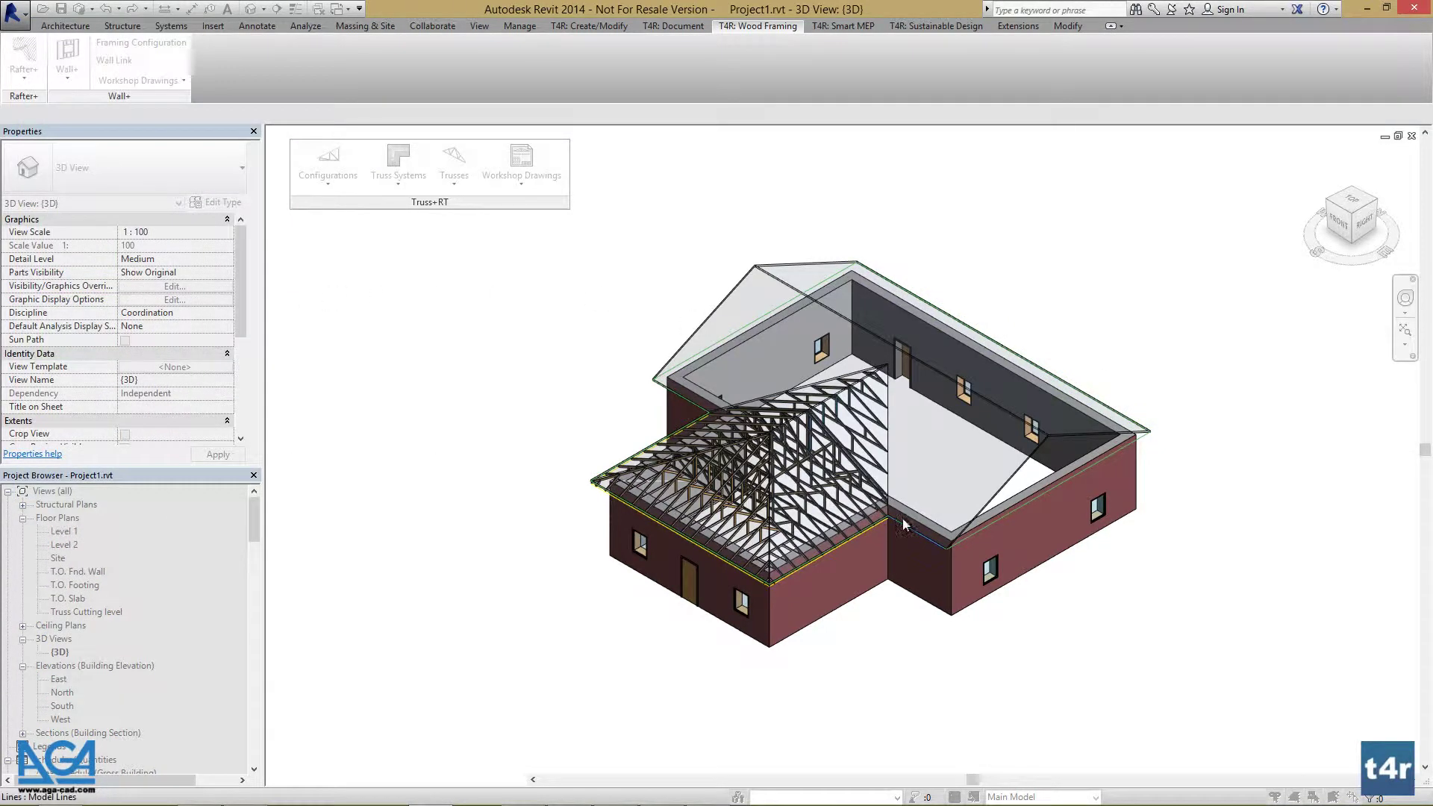
pyautogui.click(883, 518)
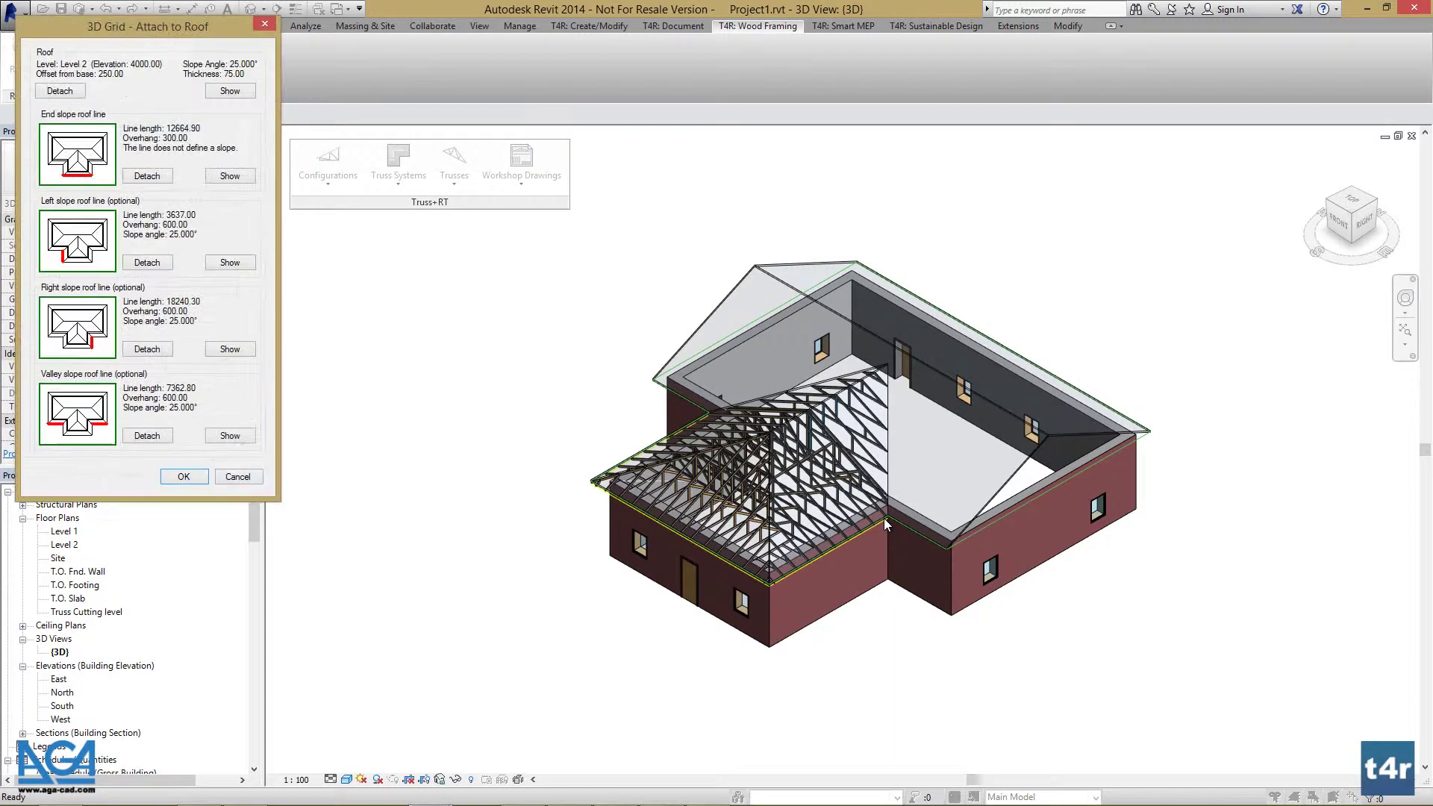
pyautogui.click(183, 478)
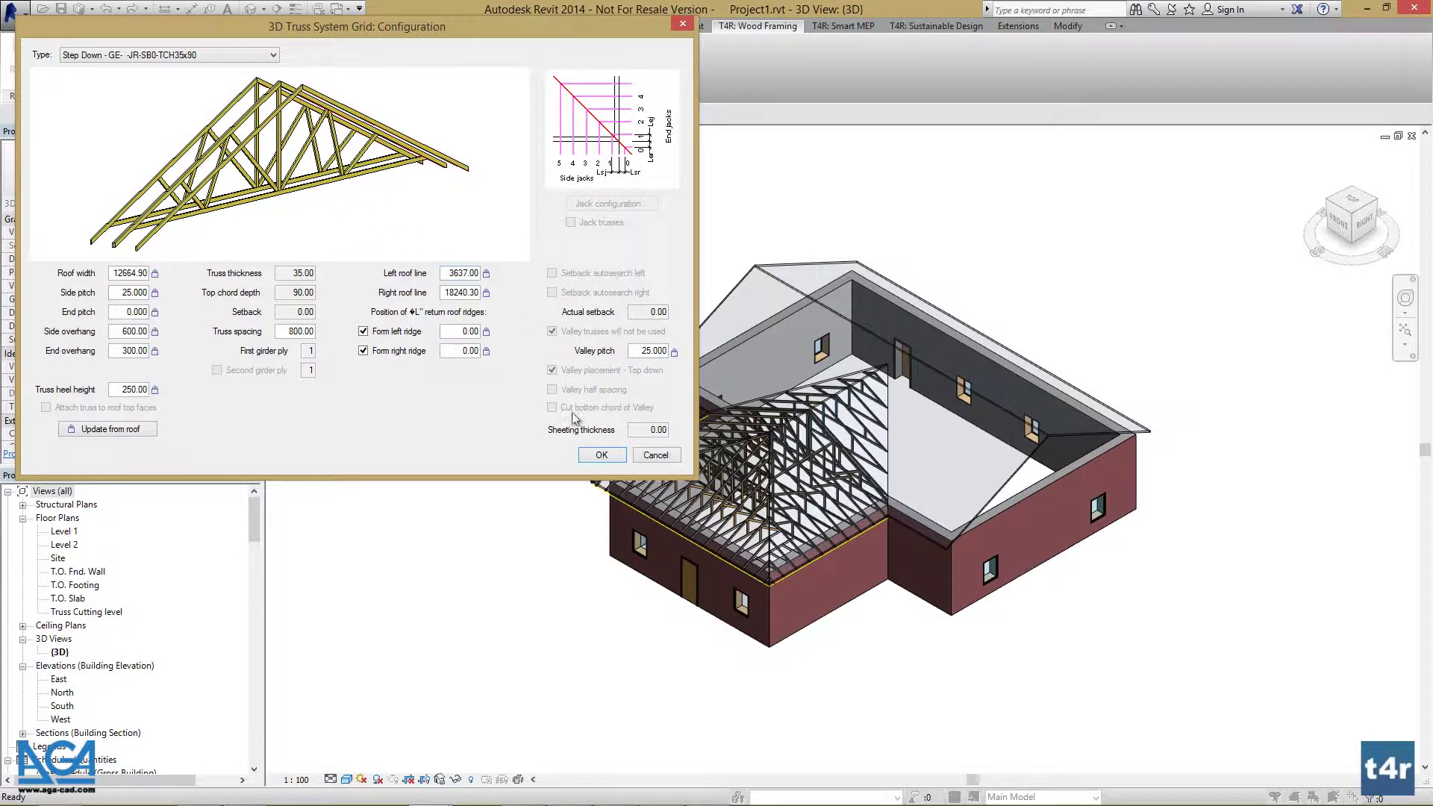
pyautogui.click(602, 454)
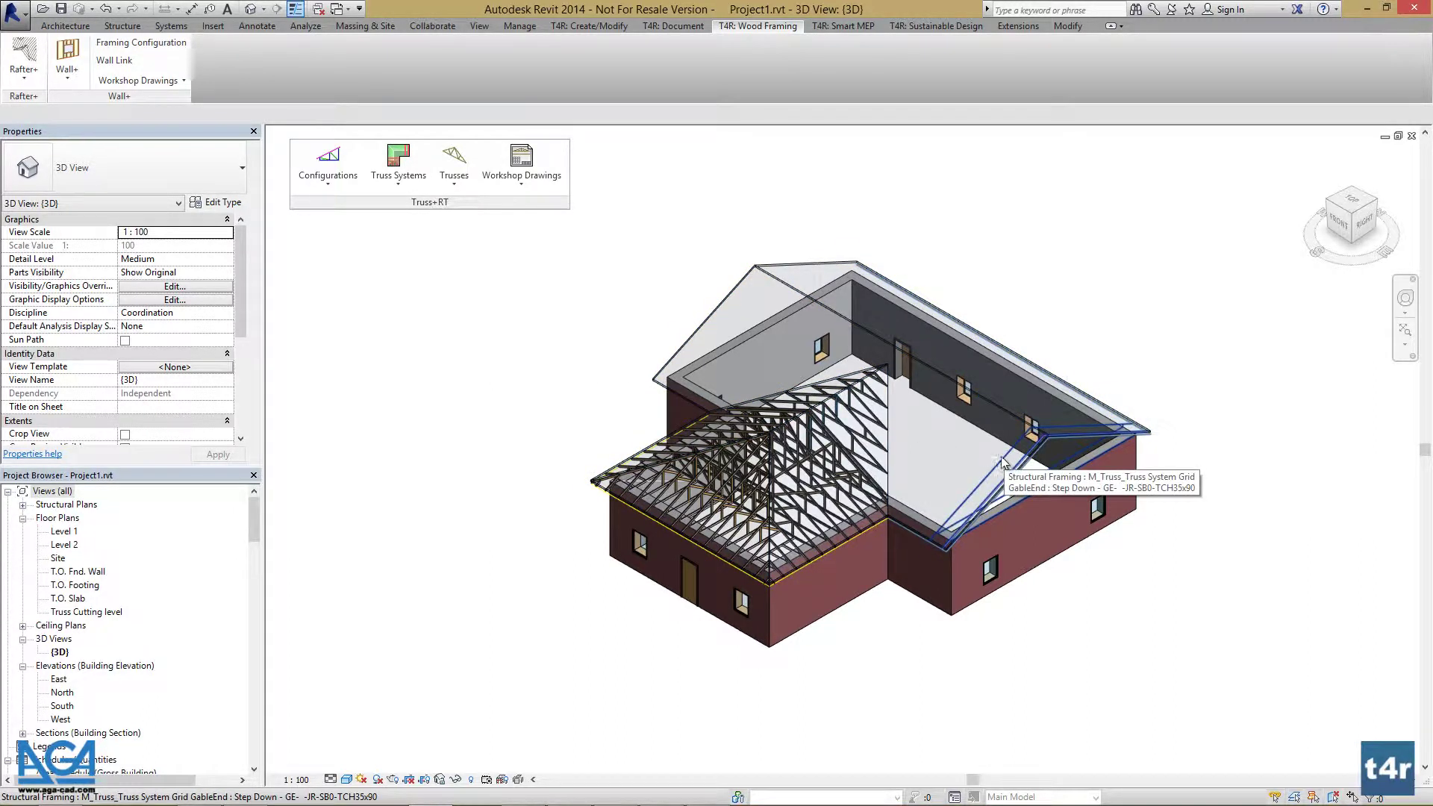
pyautogui.moveTo(467, 522)
pyautogui.keyDown('shift'); pyautogui.mouseDown(button='middle')
pyautogui.moveTo(596, 572)
pyautogui.moveTo(829, 510)
pyautogui.mouseUp(button='middle'); pyautogui.keyUp('shift')
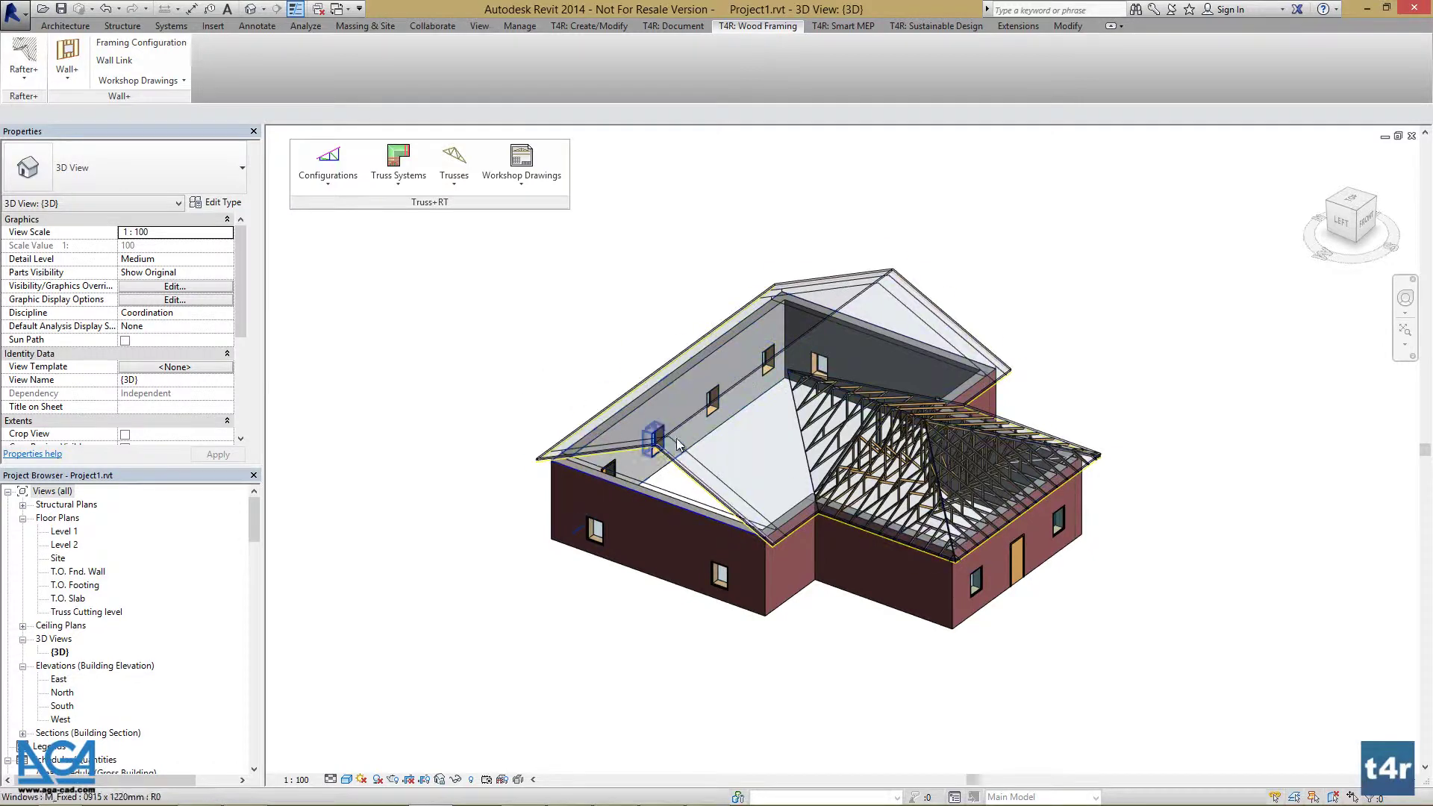
# - Generate trusses on the left gable-end grid with gable end type Gable Truss Common&Gambrel_Drop Top
pyautogui.click(693, 465)
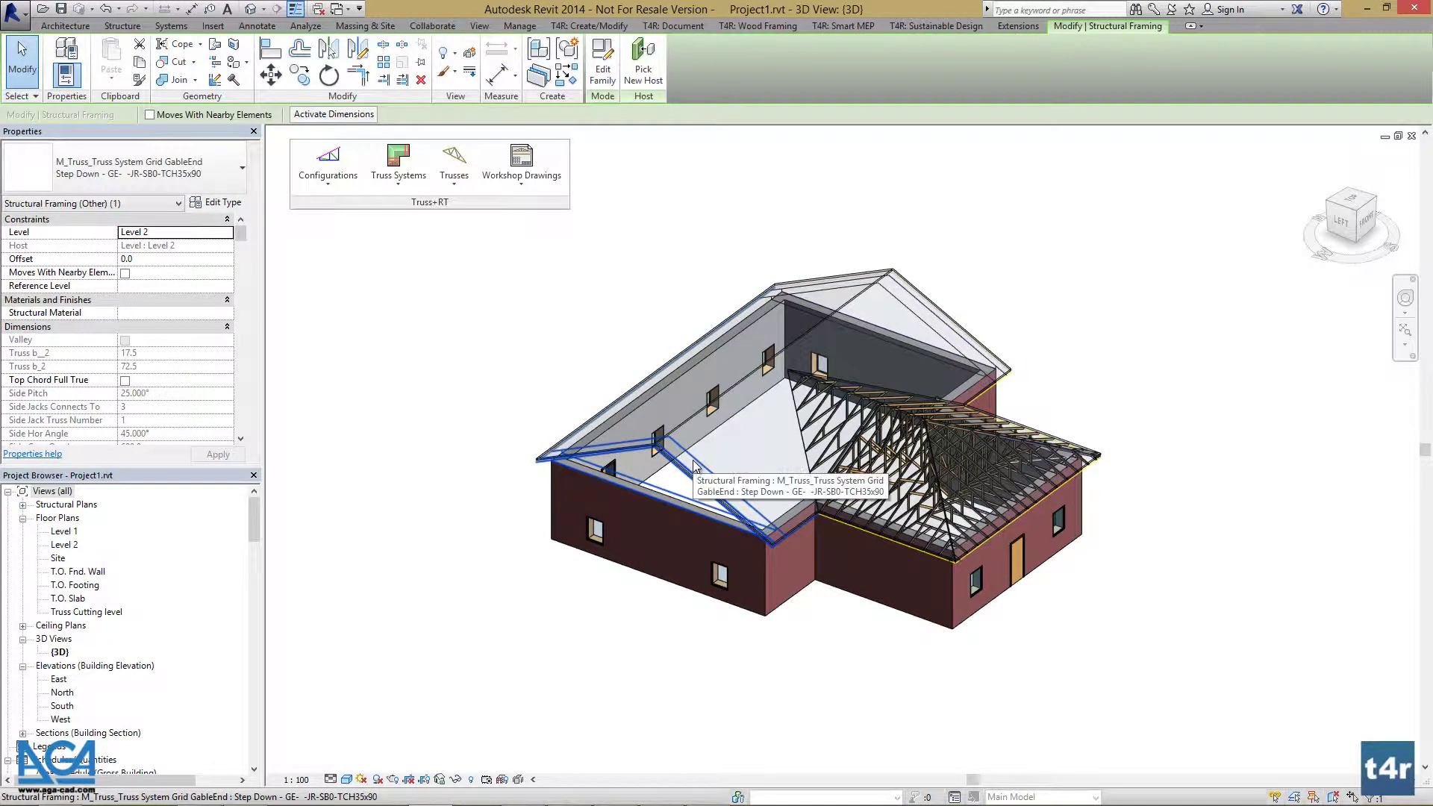
pyautogui.click(416, 174)
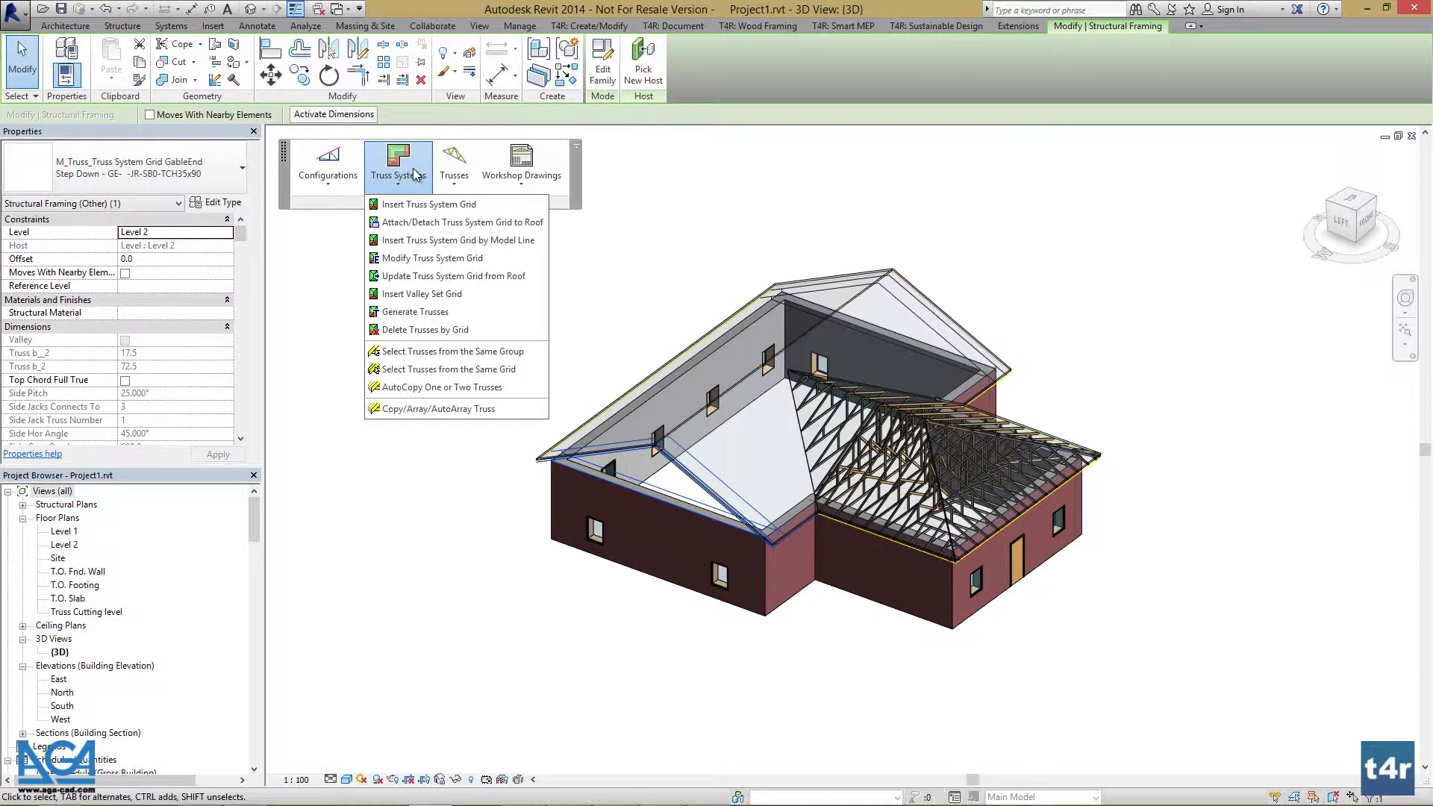
pyautogui.click(415, 312)
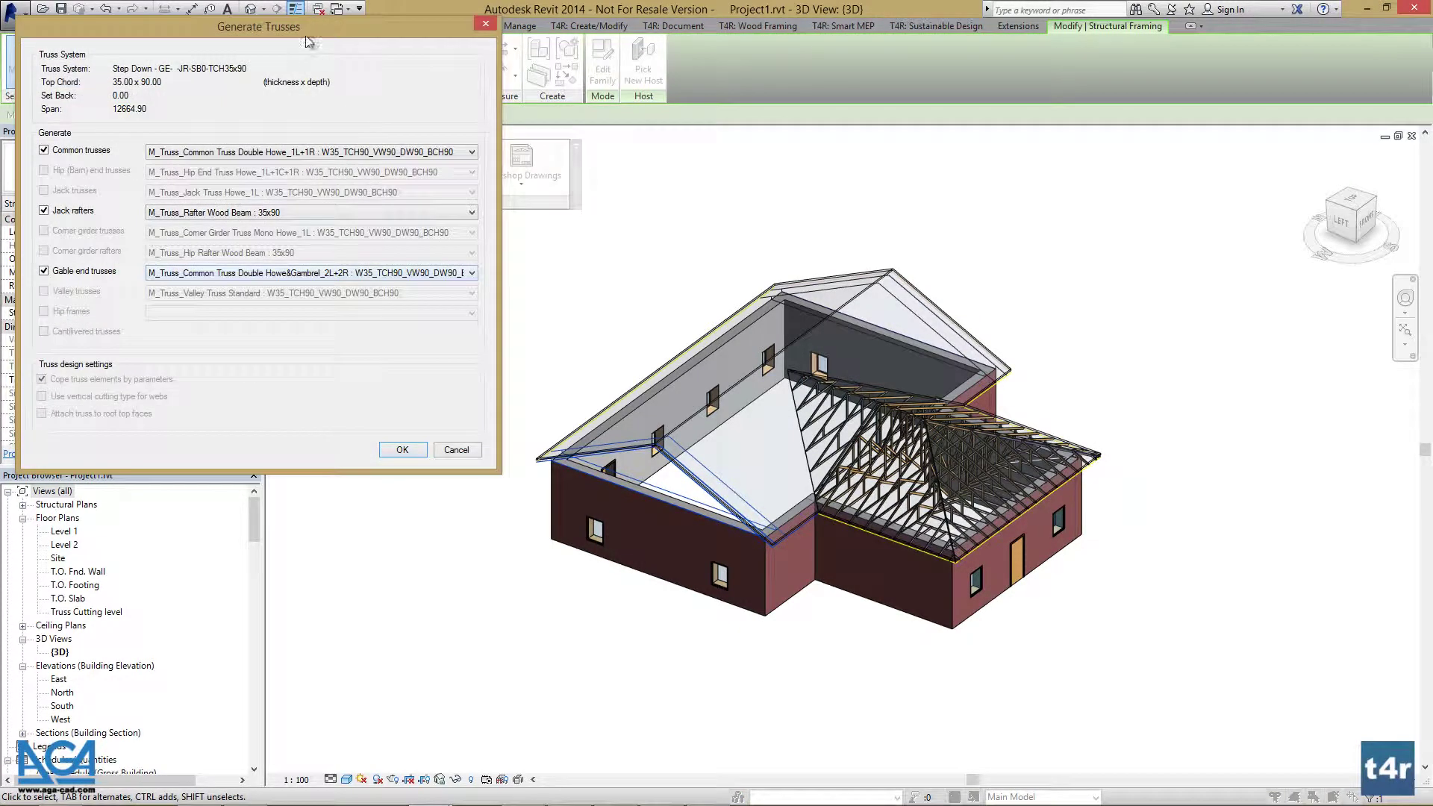
pyautogui.moveTo(305, 30); pyautogui.dragTo(666, 129)
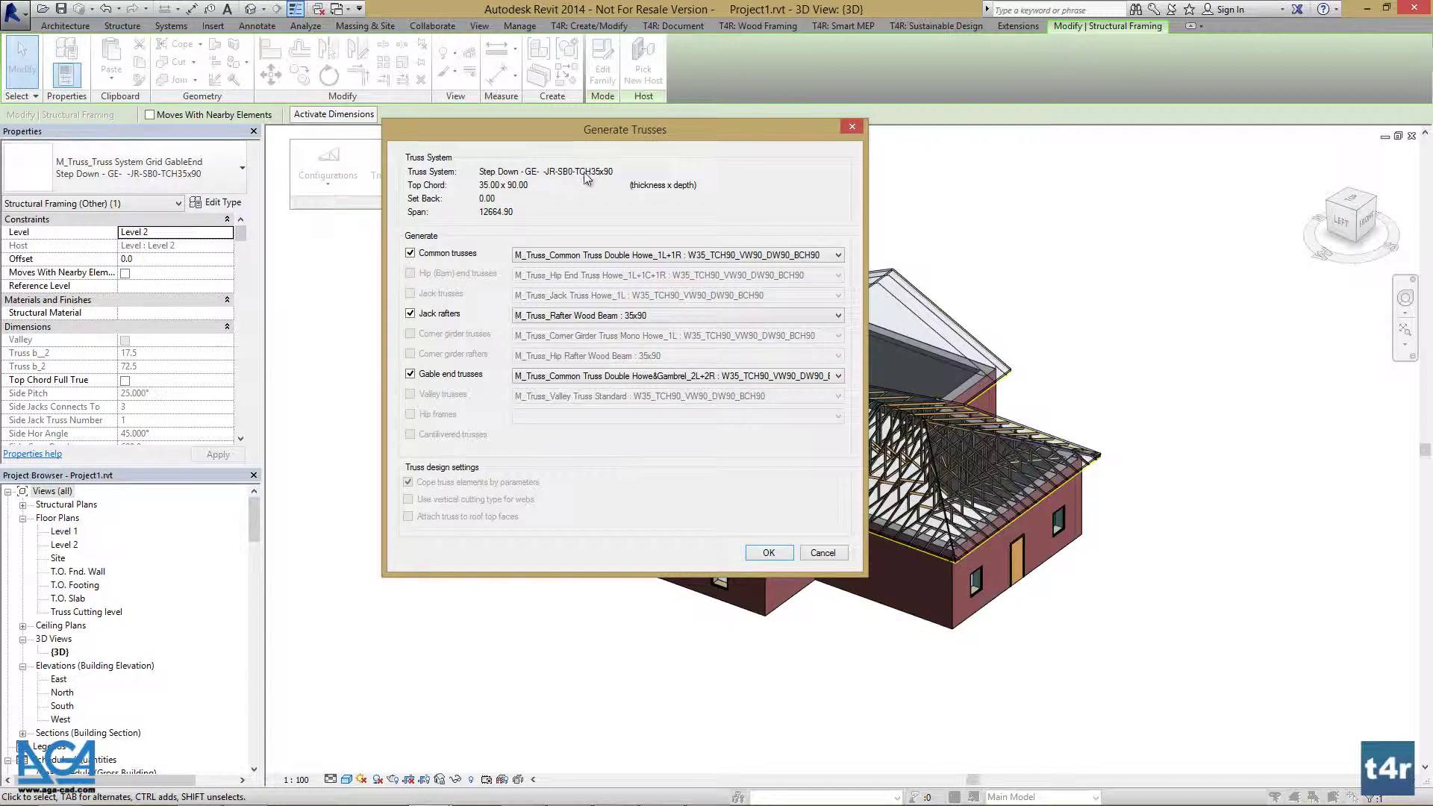
pyautogui.click(610, 377)
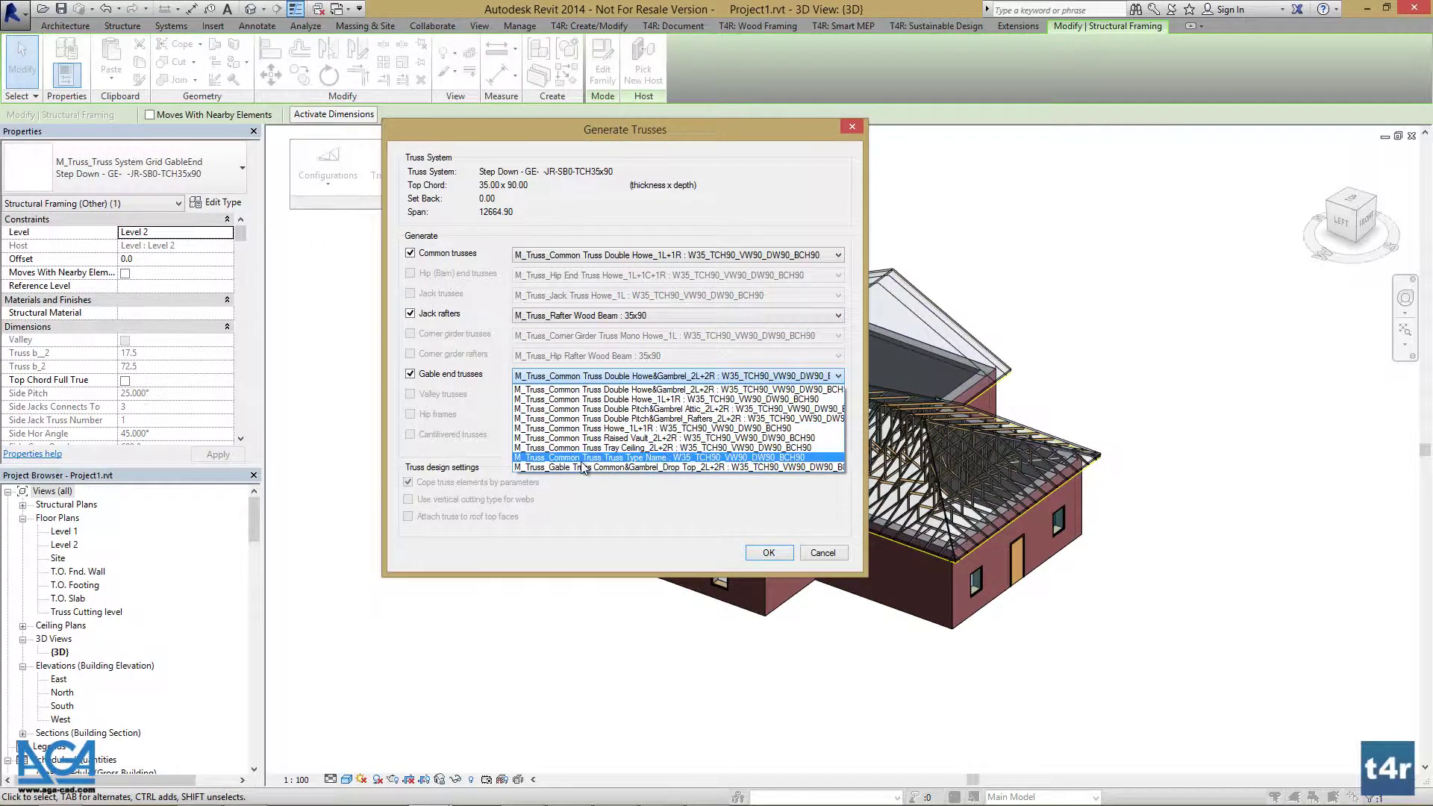
pyautogui.click(633, 467)
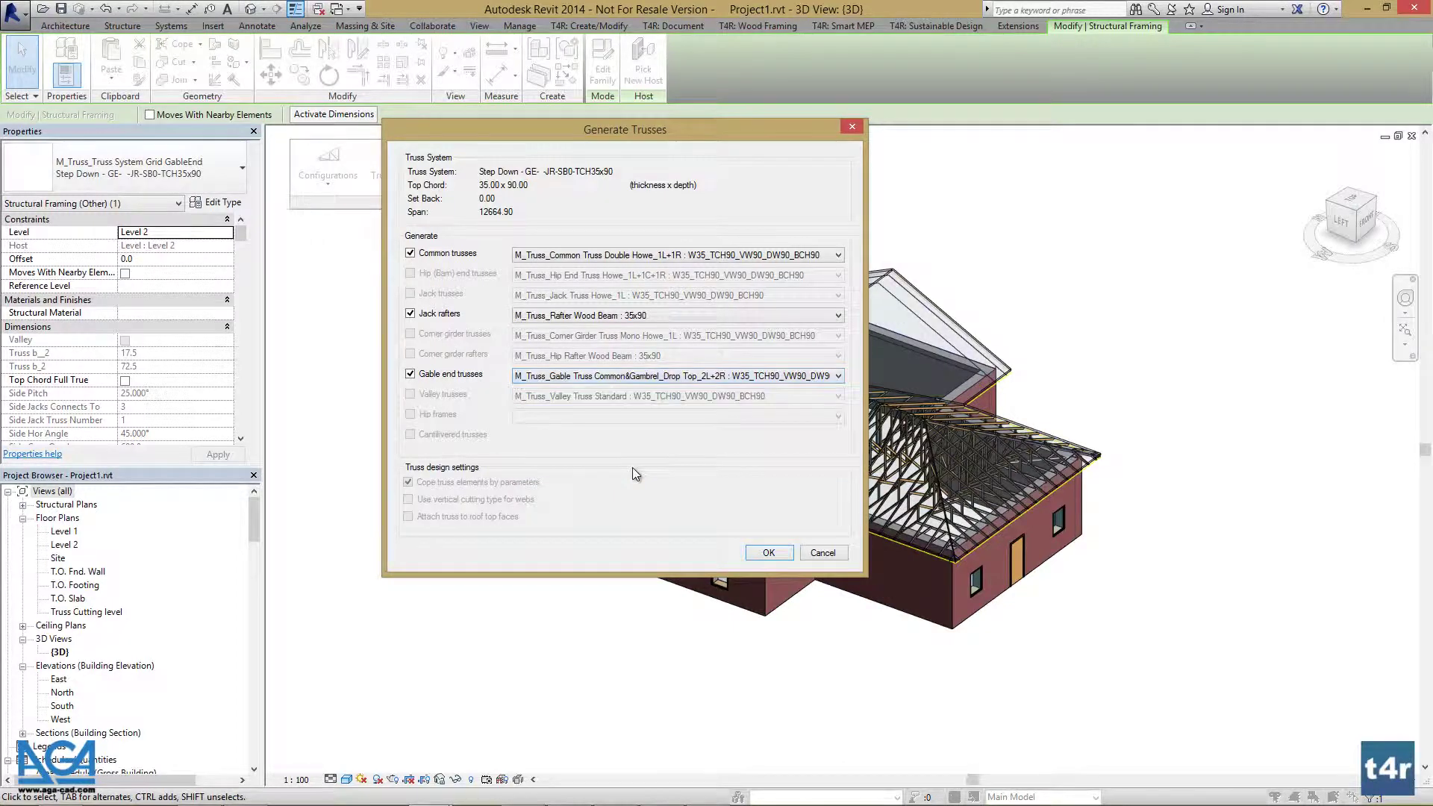
pyautogui.click(769, 551)
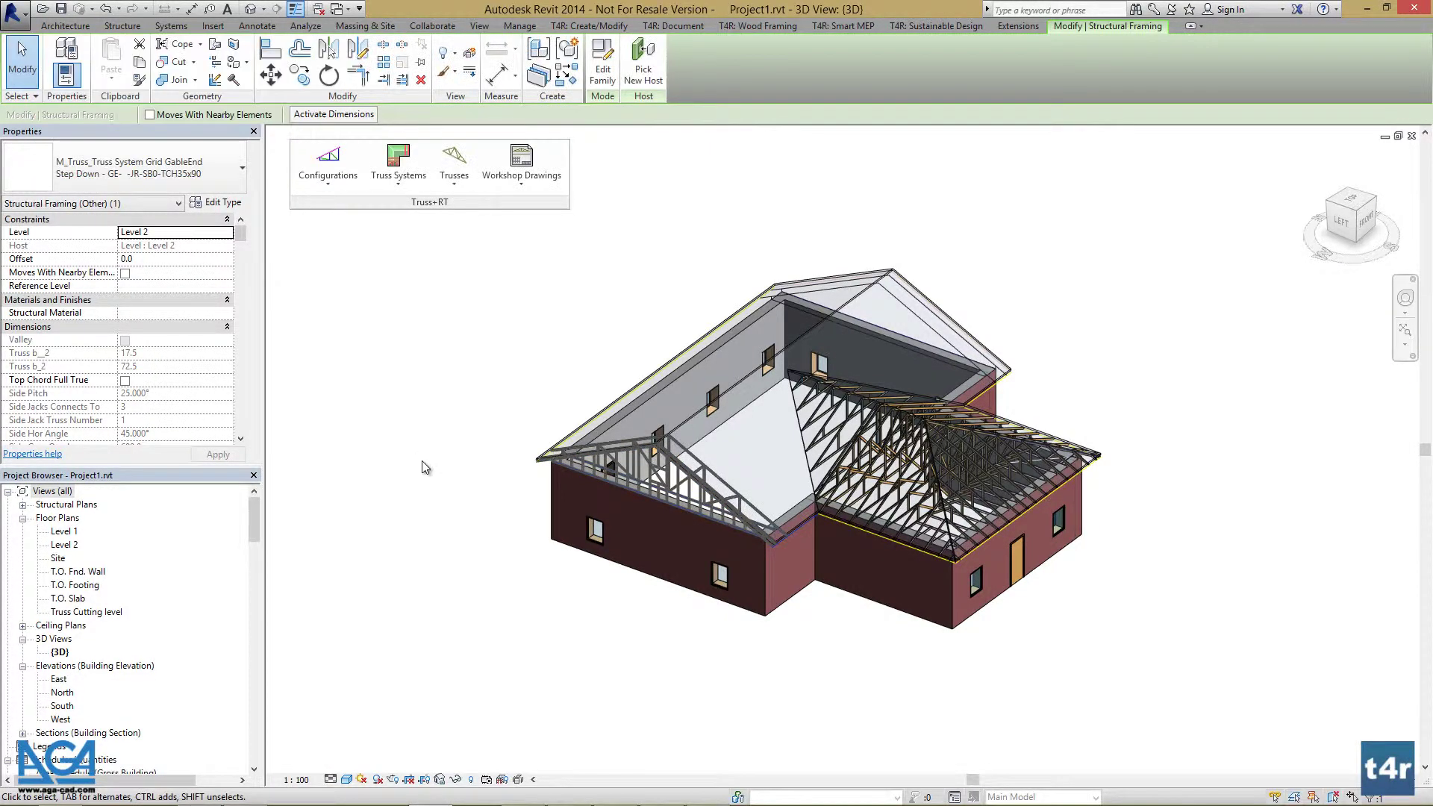
pyautogui.click(422, 463)
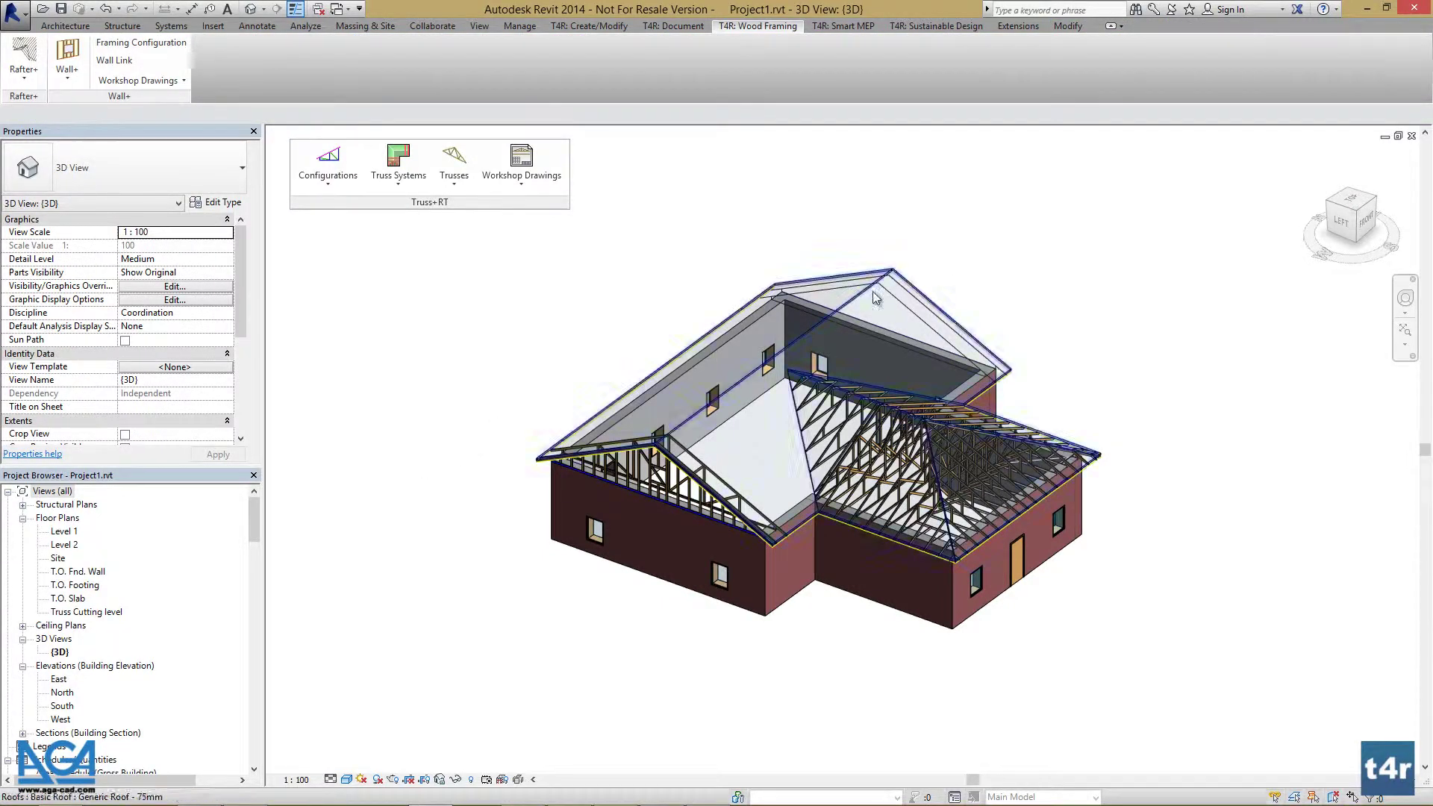
# - Generate trusses on the right gable-end grid with the same settings
pyautogui.moveTo(1199, 394)
pyautogui.keyDown('shift'); pyautogui.mouseDown(button='middle')
pyautogui.moveTo(1170, 422)
pyautogui.moveTo(771, 417)
pyautogui.mouseUp(button='middle'); pyautogui.keyUp('shift')
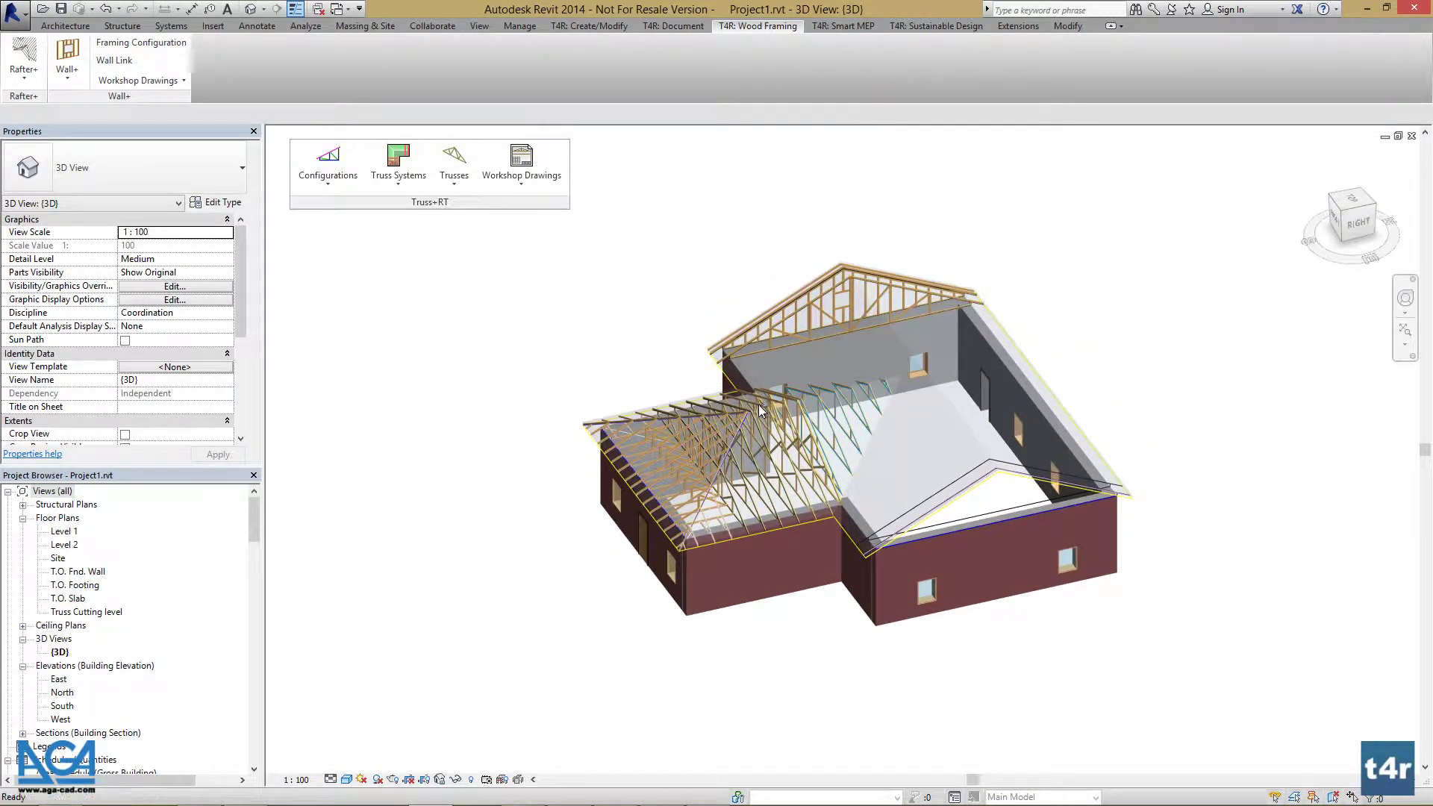
pyautogui.click(945, 489)
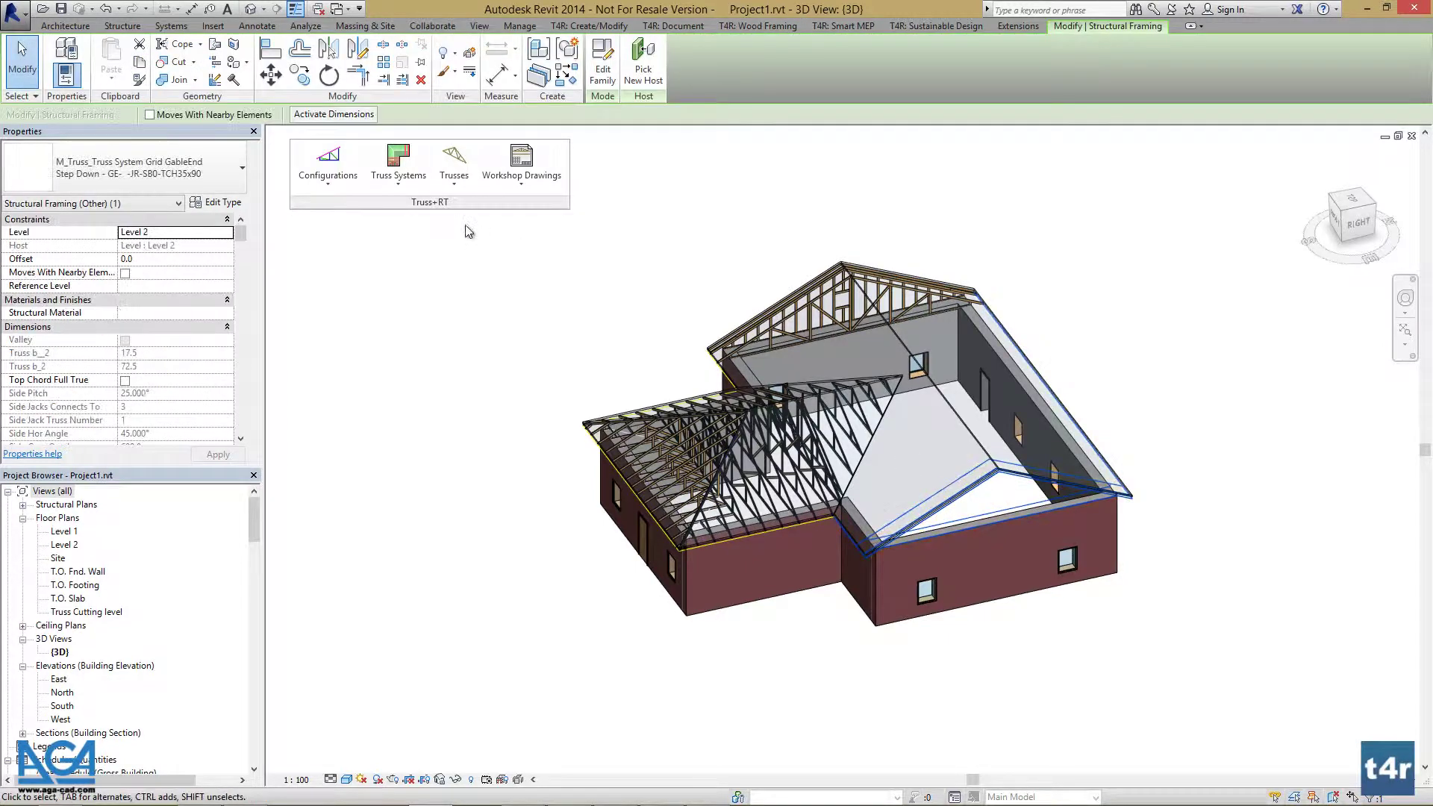
pyautogui.click(410, 179)
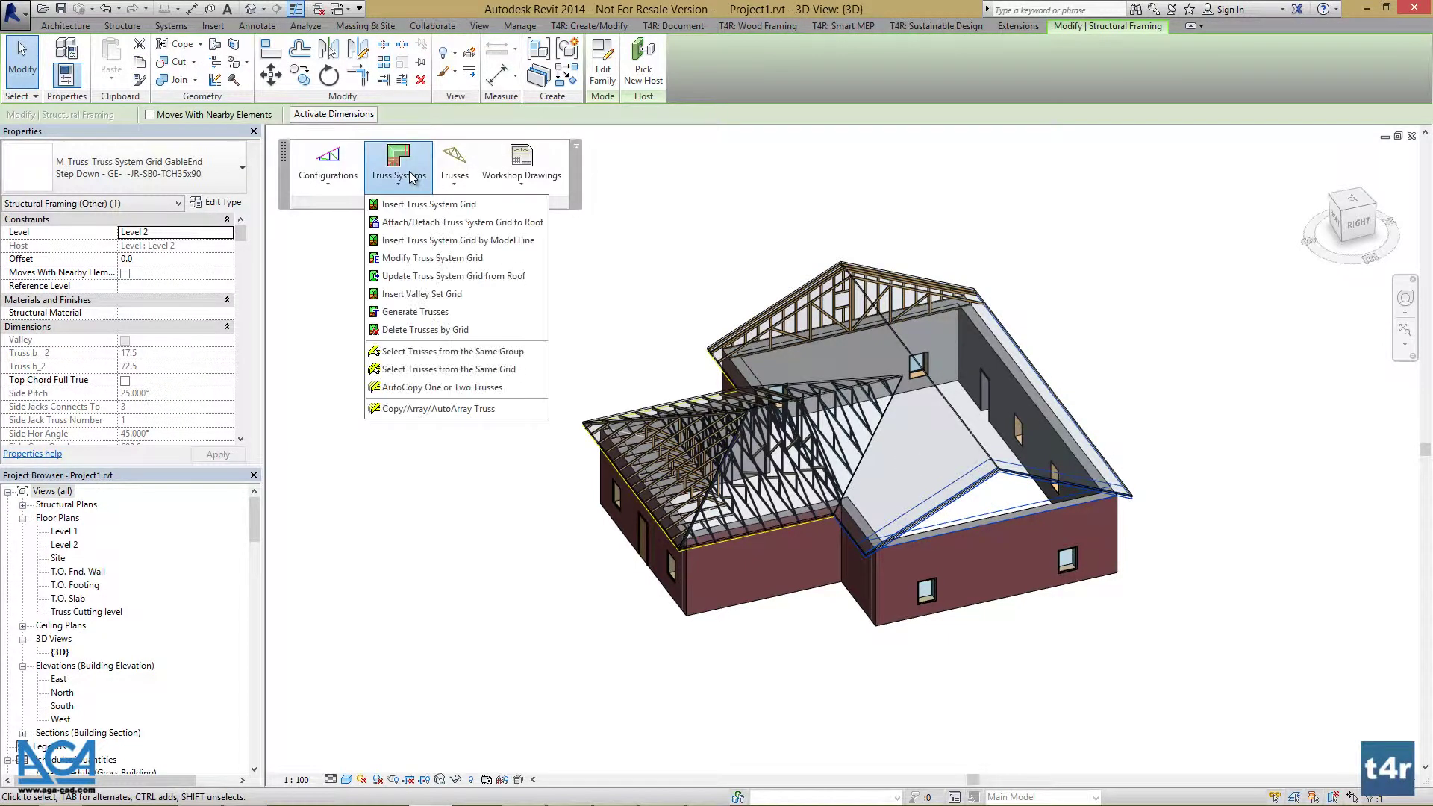
pyautogui.click(451, 331)
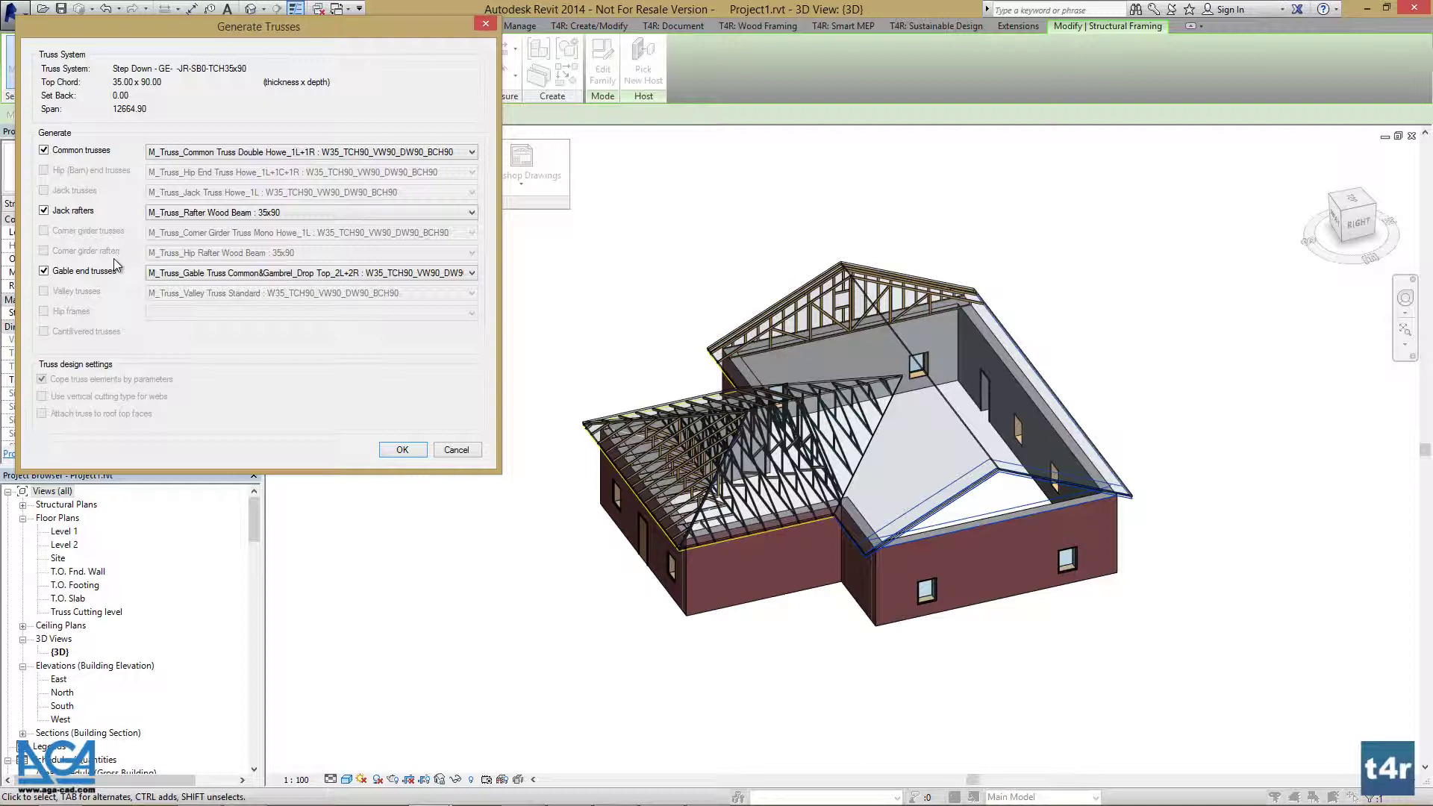
pyautogui.click(397, 450)
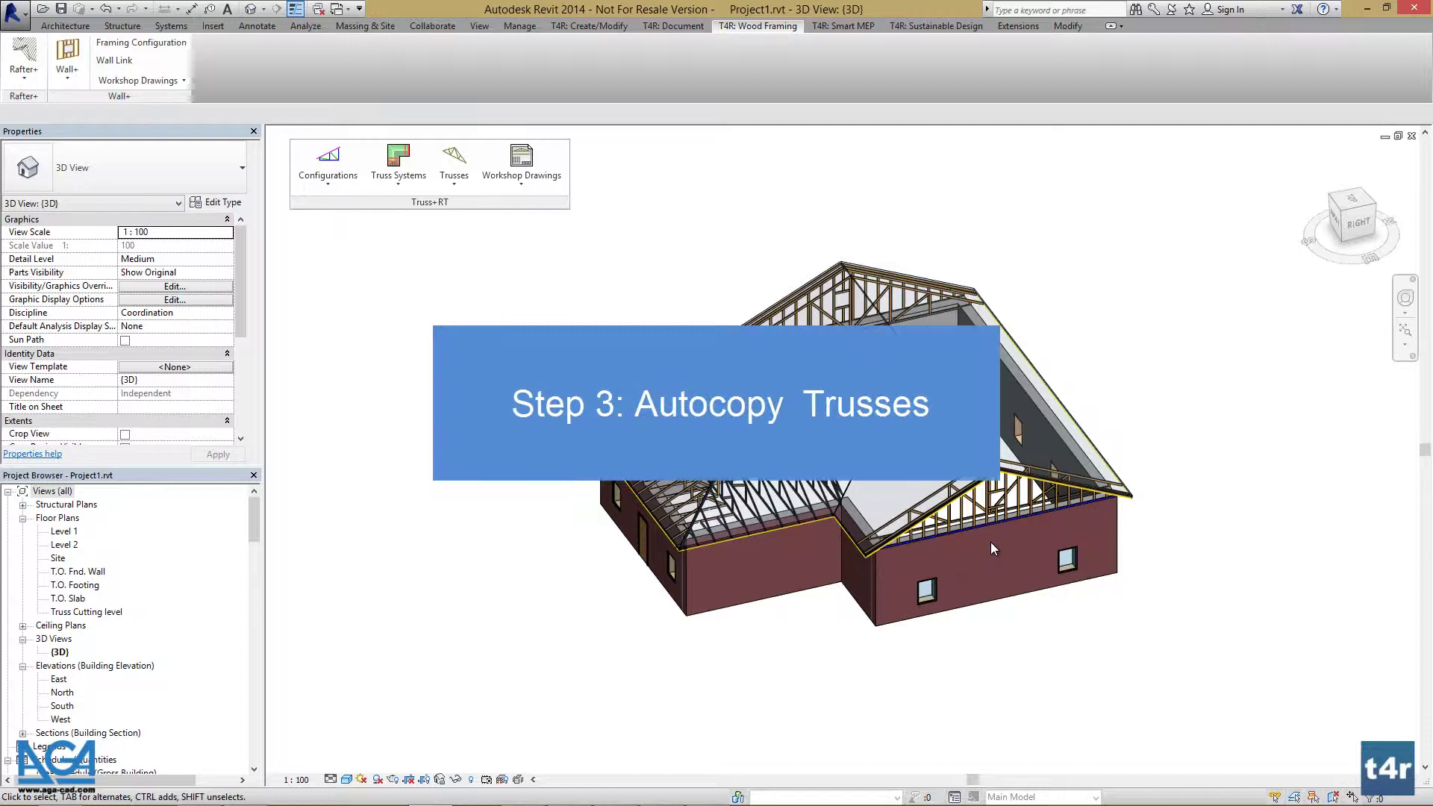
# - Select the right-end and left-end common trusses of the main roof together for a truss system command
pyautogui.keyDown('shift'); pyautogui.moveTo(944, 554); pyautogui.dragTo(1085, 578, button='middle'); pyautogui.keyUp('shift')
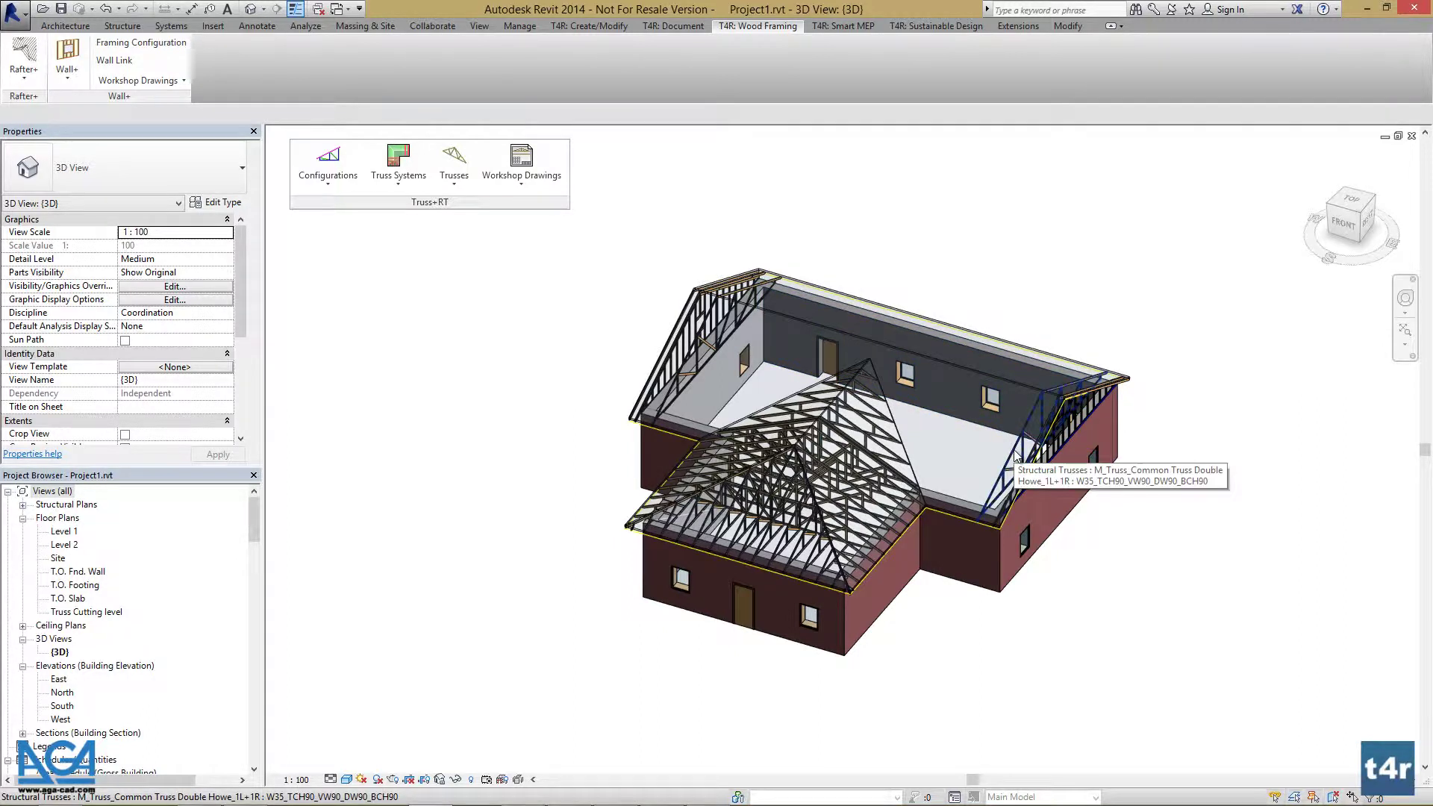
pyautogui.click(1015, 455)
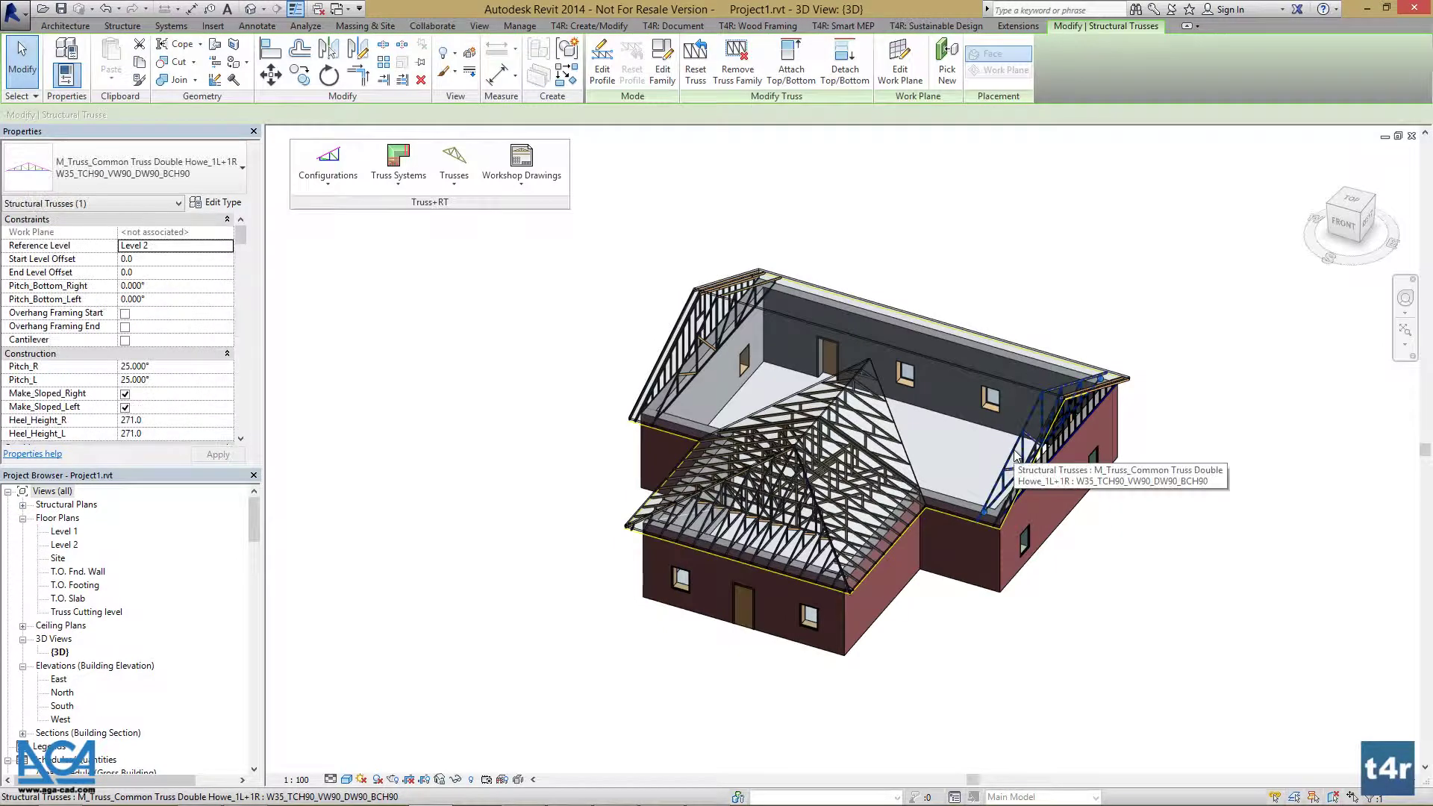
pyautogui.keyDown('ctrl'); pyautogui.click(696, 345); pyautogui.keyUp('ctrl')
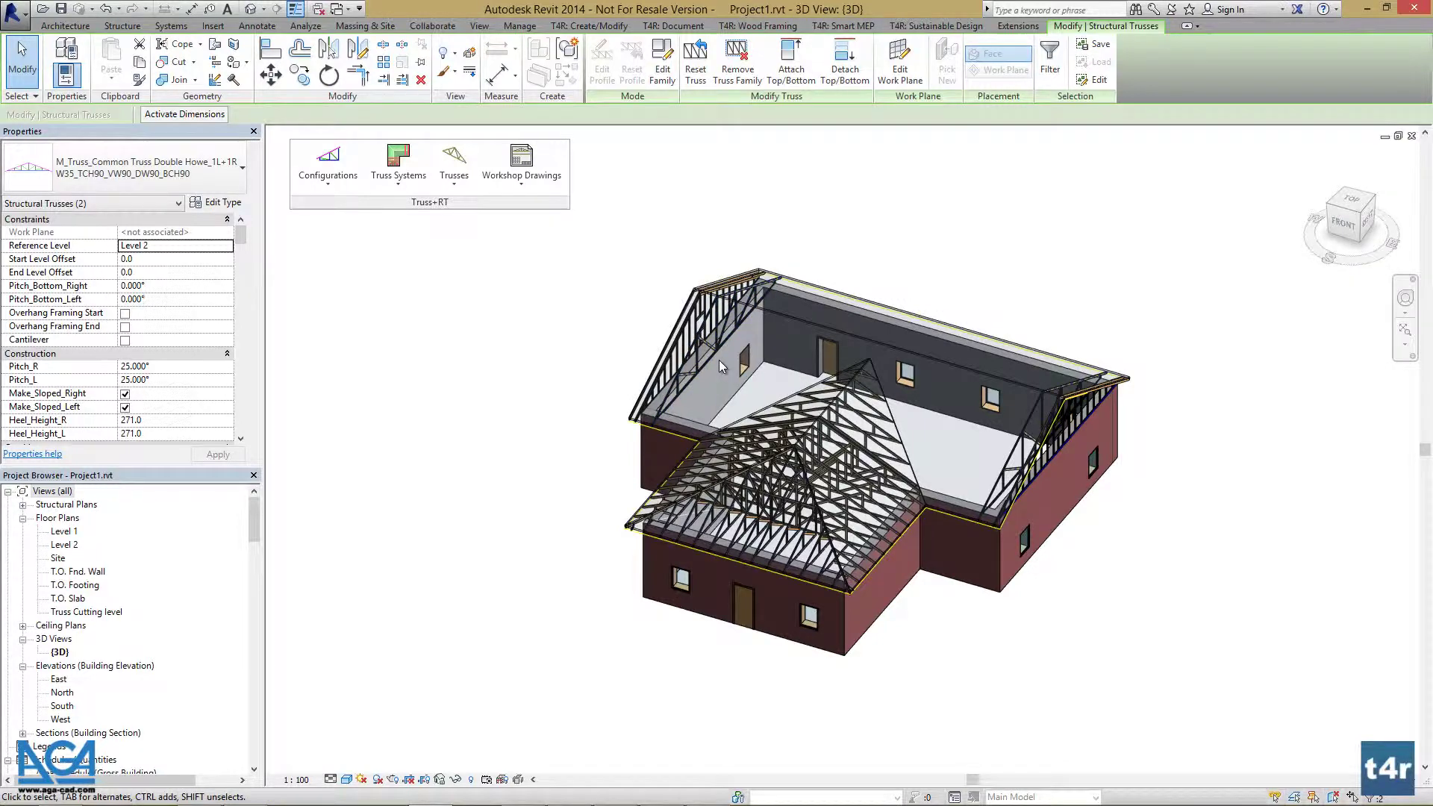
pyautogui.click(399, 168)
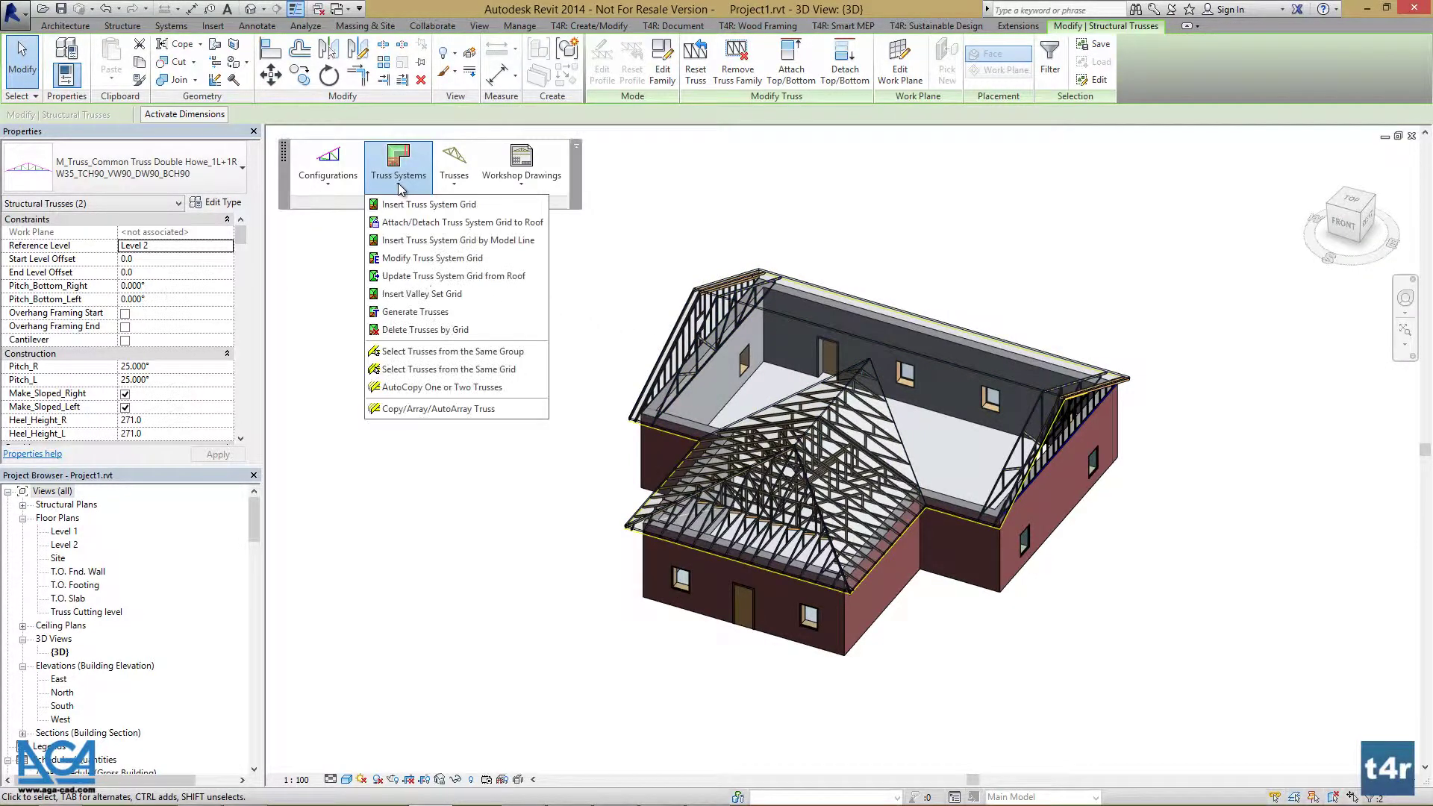
# - AutoCopy common trusses between the two selected end trusses at 800 spacing and review the framed roof
pyautogui.click(427, 387)
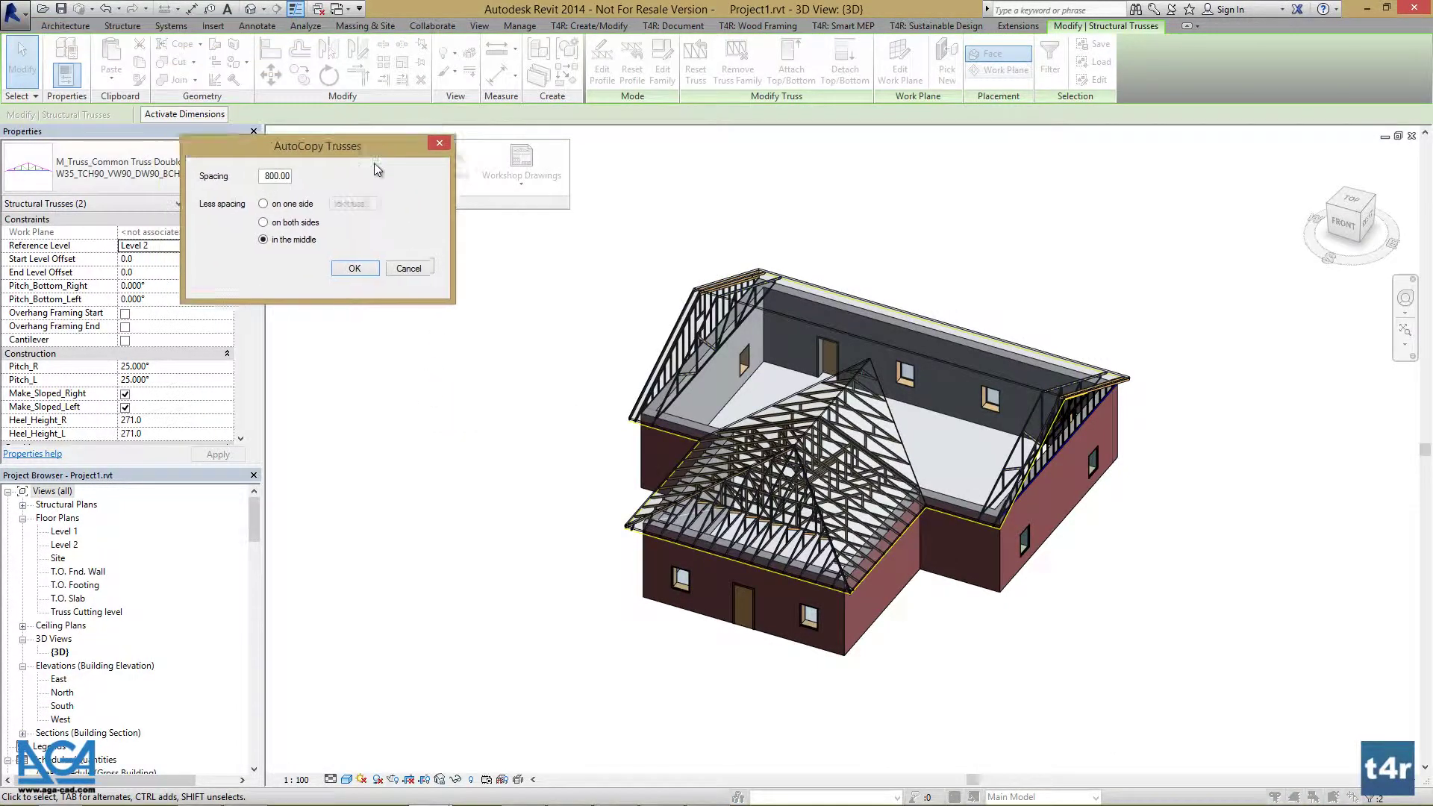
pyautogui.moveTo(185, 26); pyautogui.dragTo(484, 258)
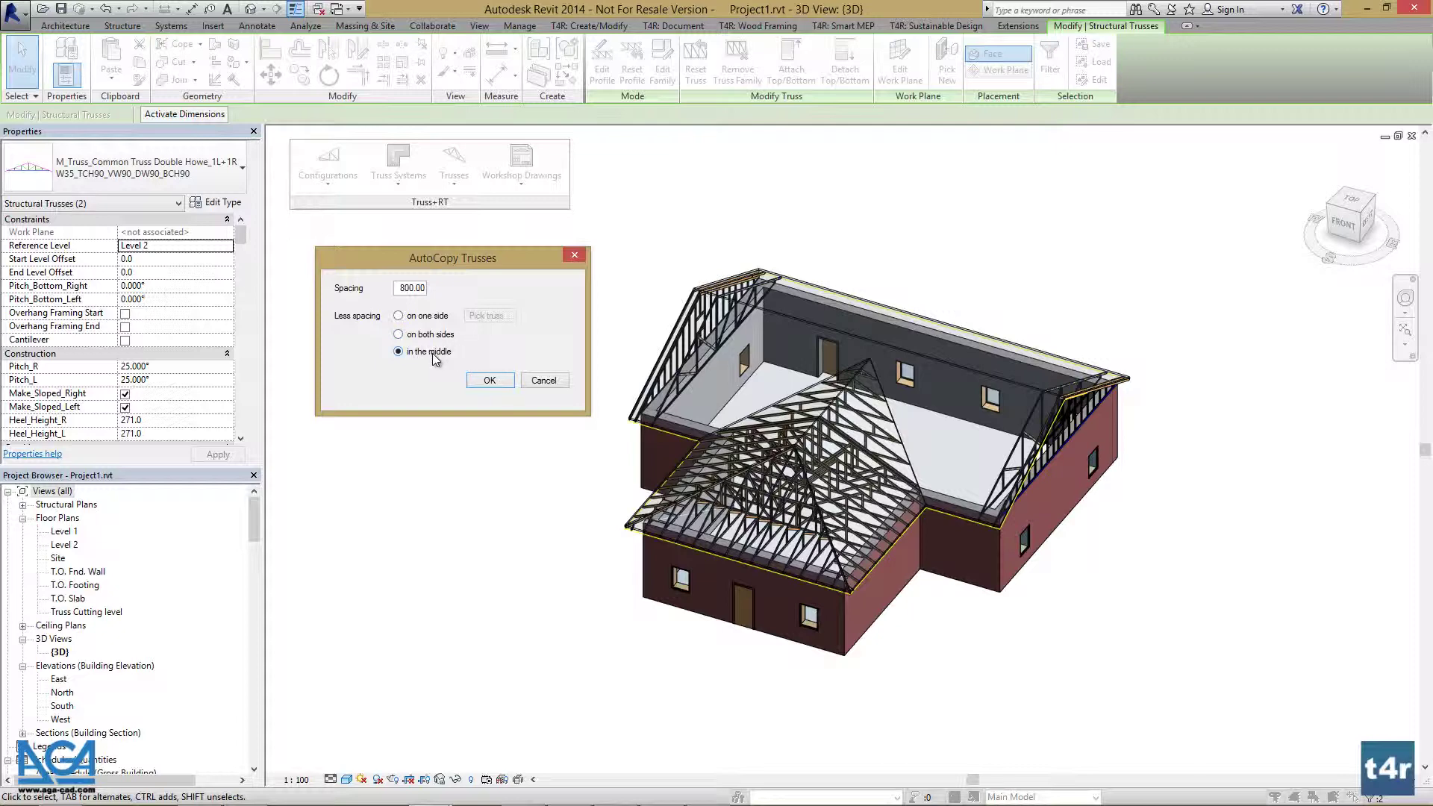
pyautogui.click(501, 381)
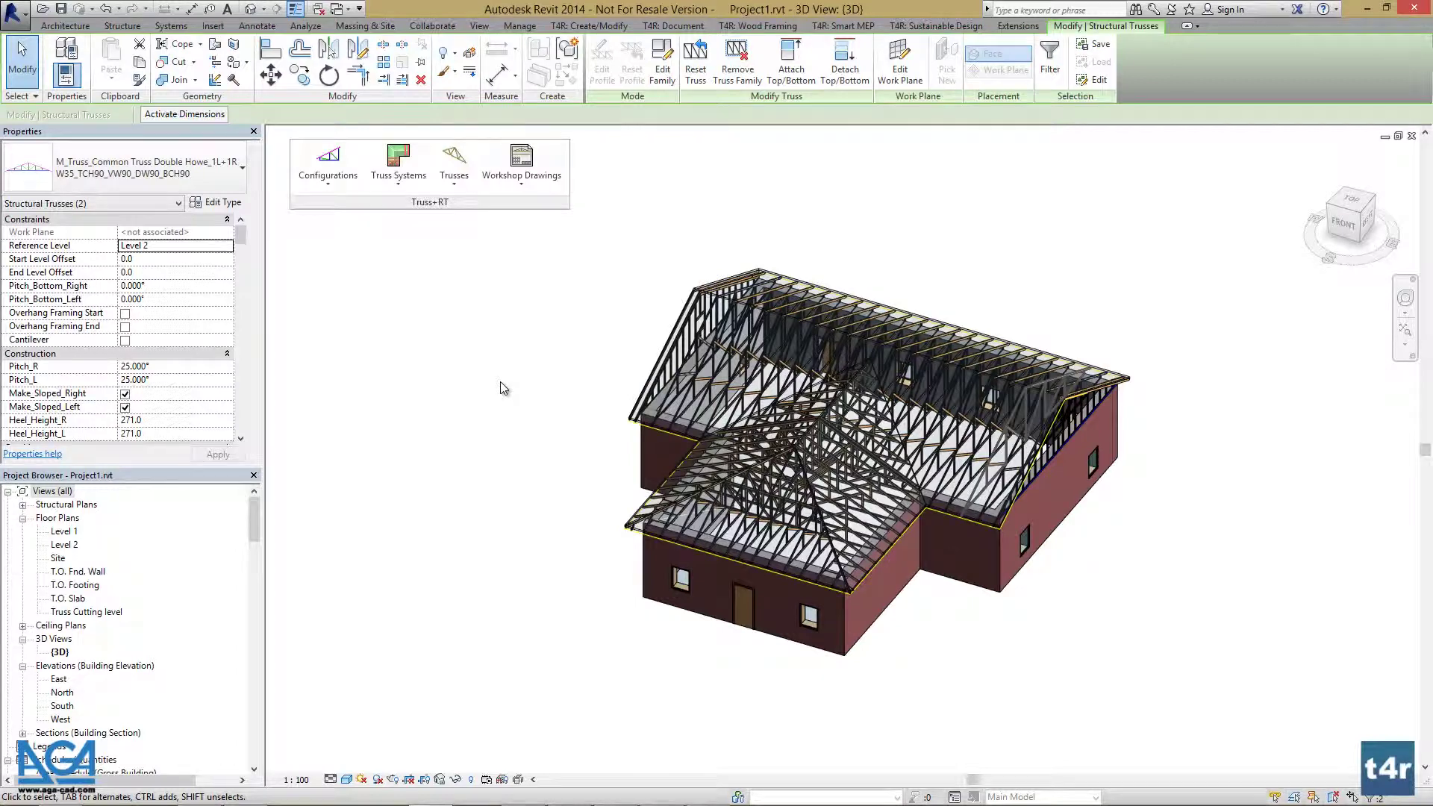
pyautogui.press('Escape')
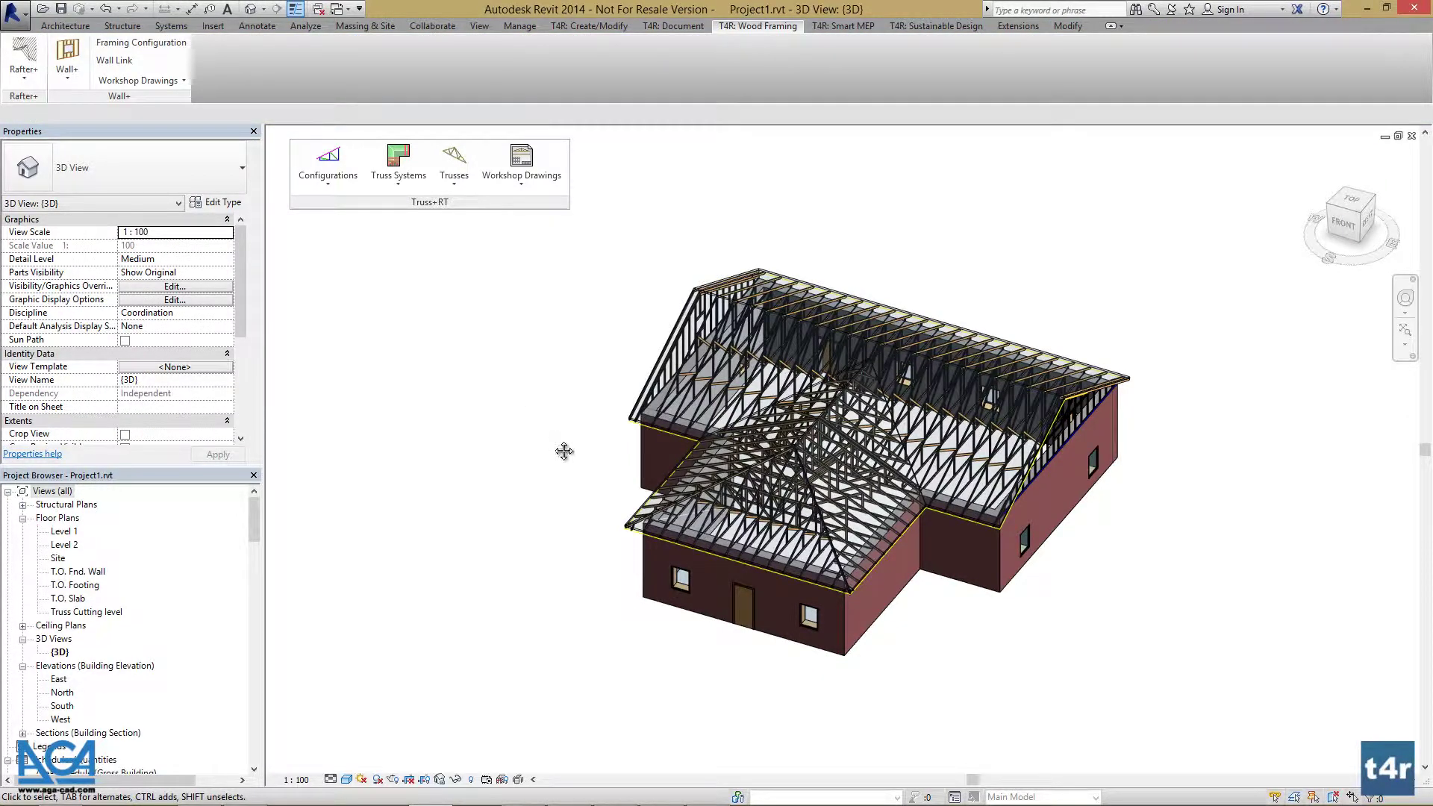
pyautogui.keyDown('shift'); pyautogui.moveTo(565, 450); pyautogui.dragTo(493, 440, button='middle'); pyautogui.keyUp('shift')
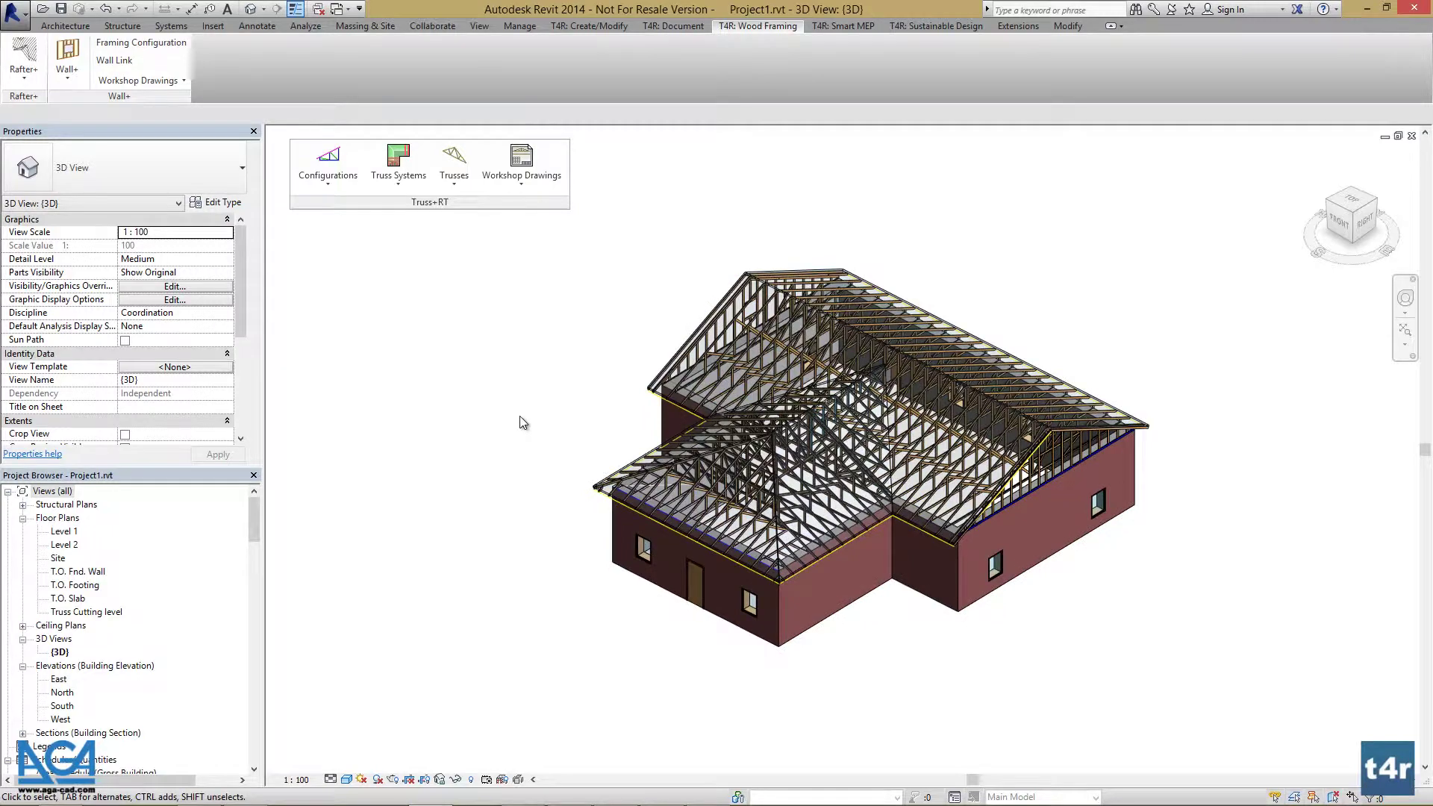
pyautogui.scroll(3, 532, 412)
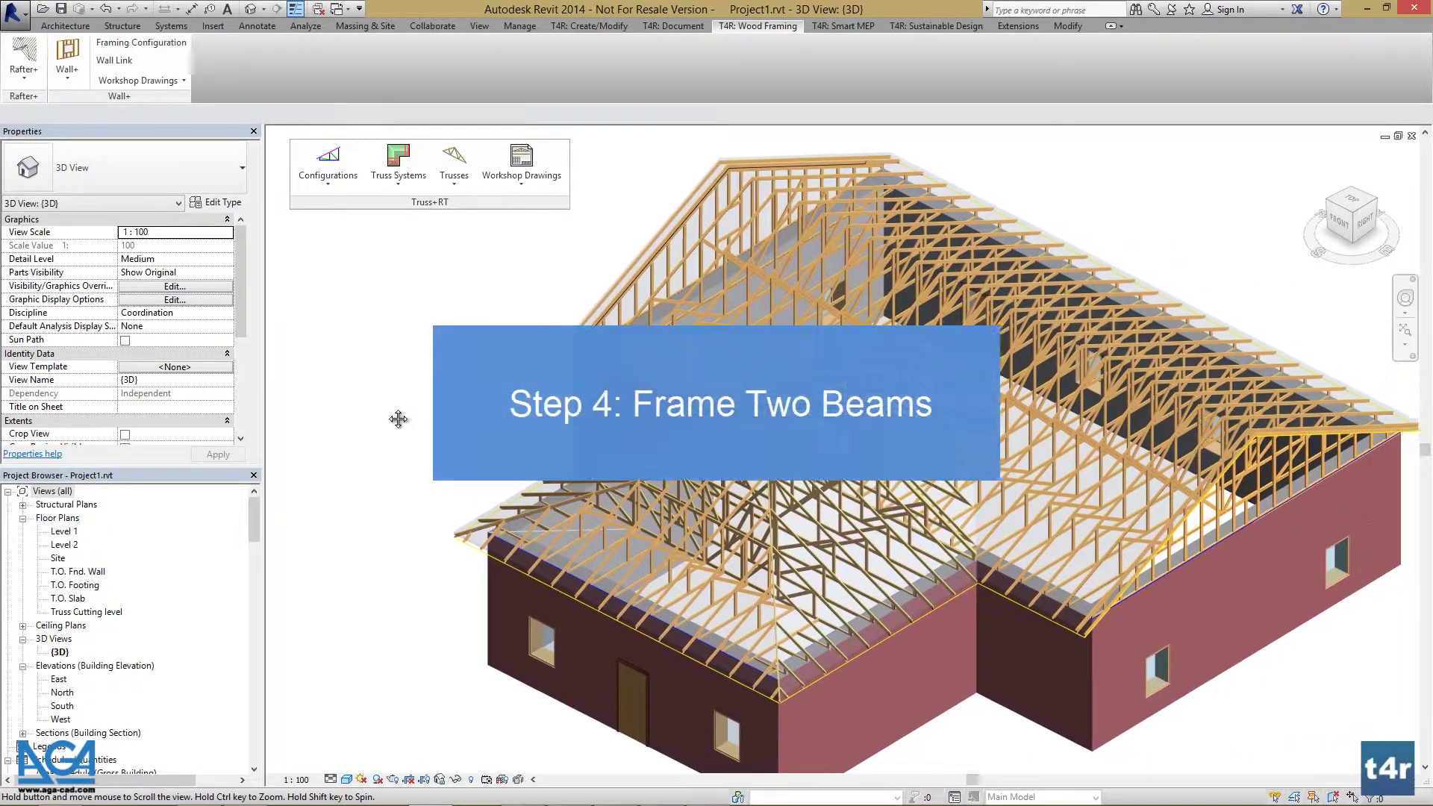
pyautogui.scroll(2, 382, 411)
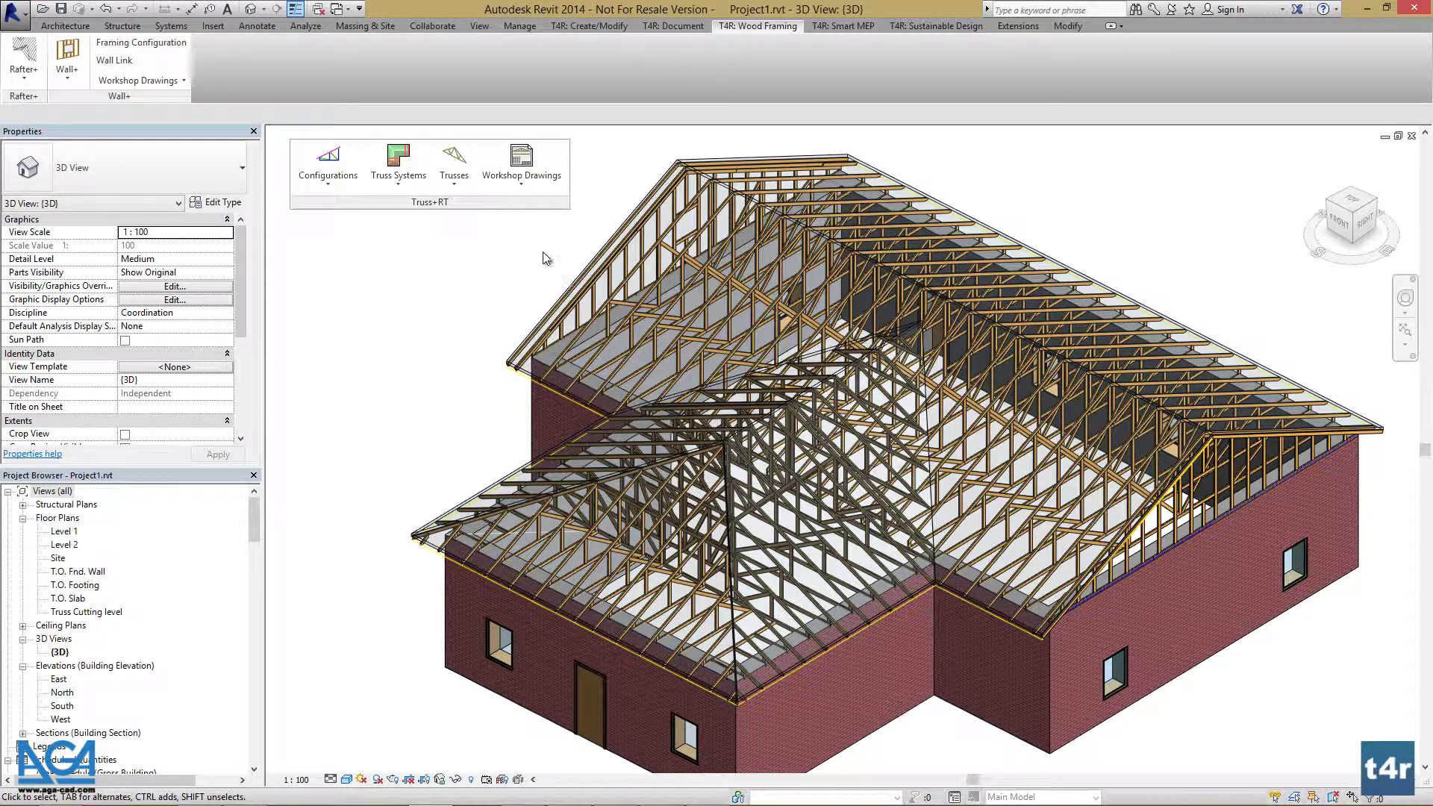
pyautogui.scroll(3, 591, 280)
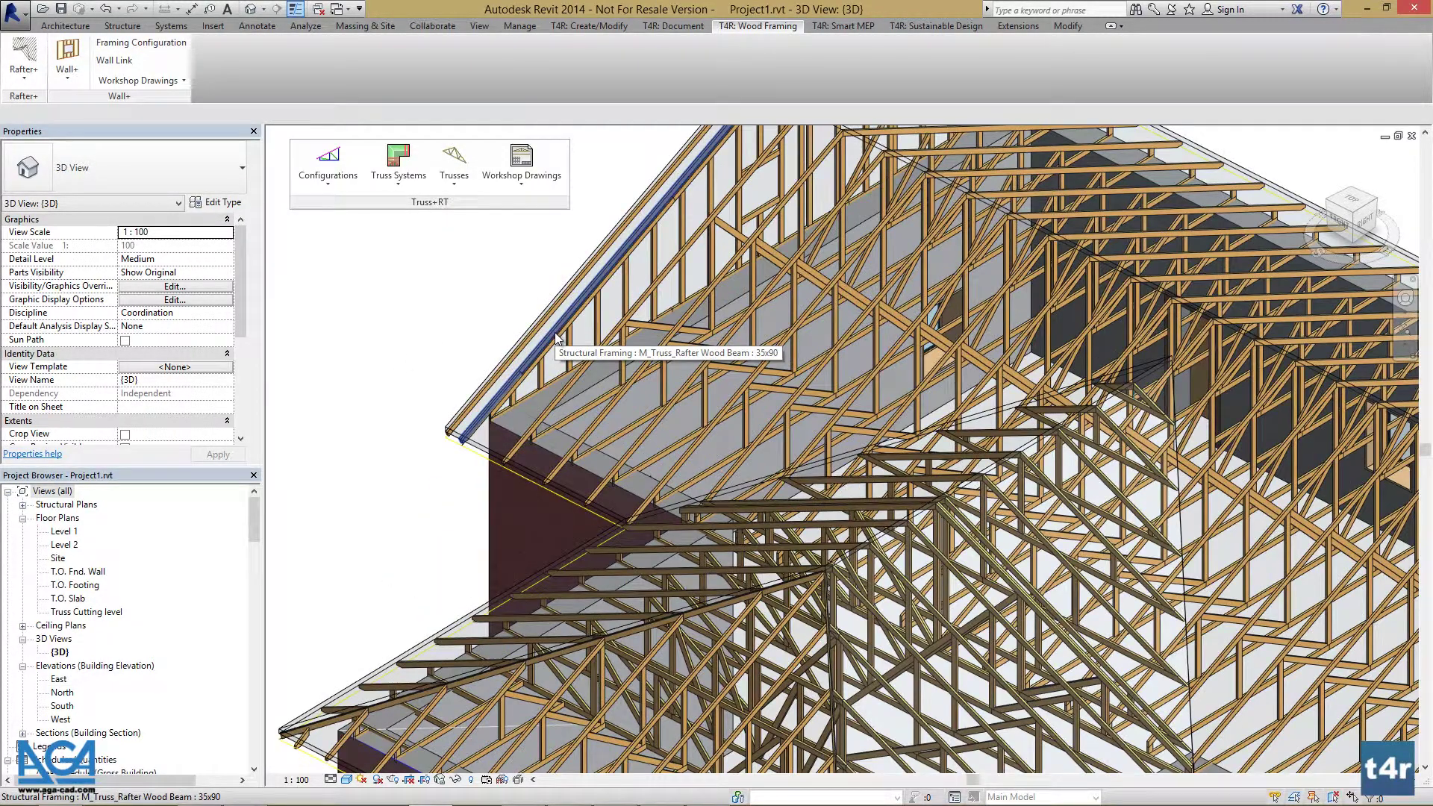
# - Select both gable overhang rafters and run Frame Two Beams on them
pyautogui.click(554, 332)
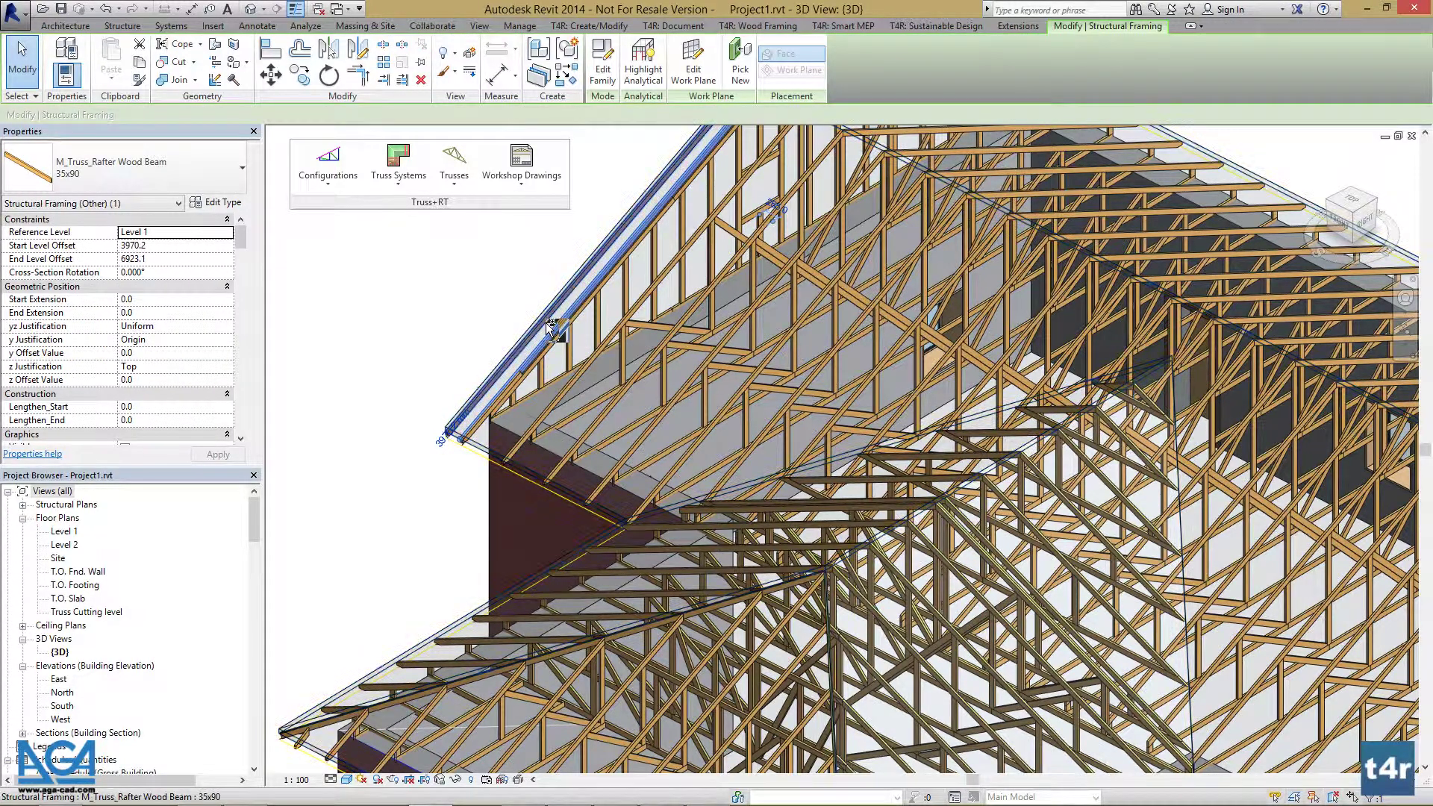
pyautogui.keyDown('ctrl'); pyautogui.click(555, 331); pyautogui.keyUp('ctrl')
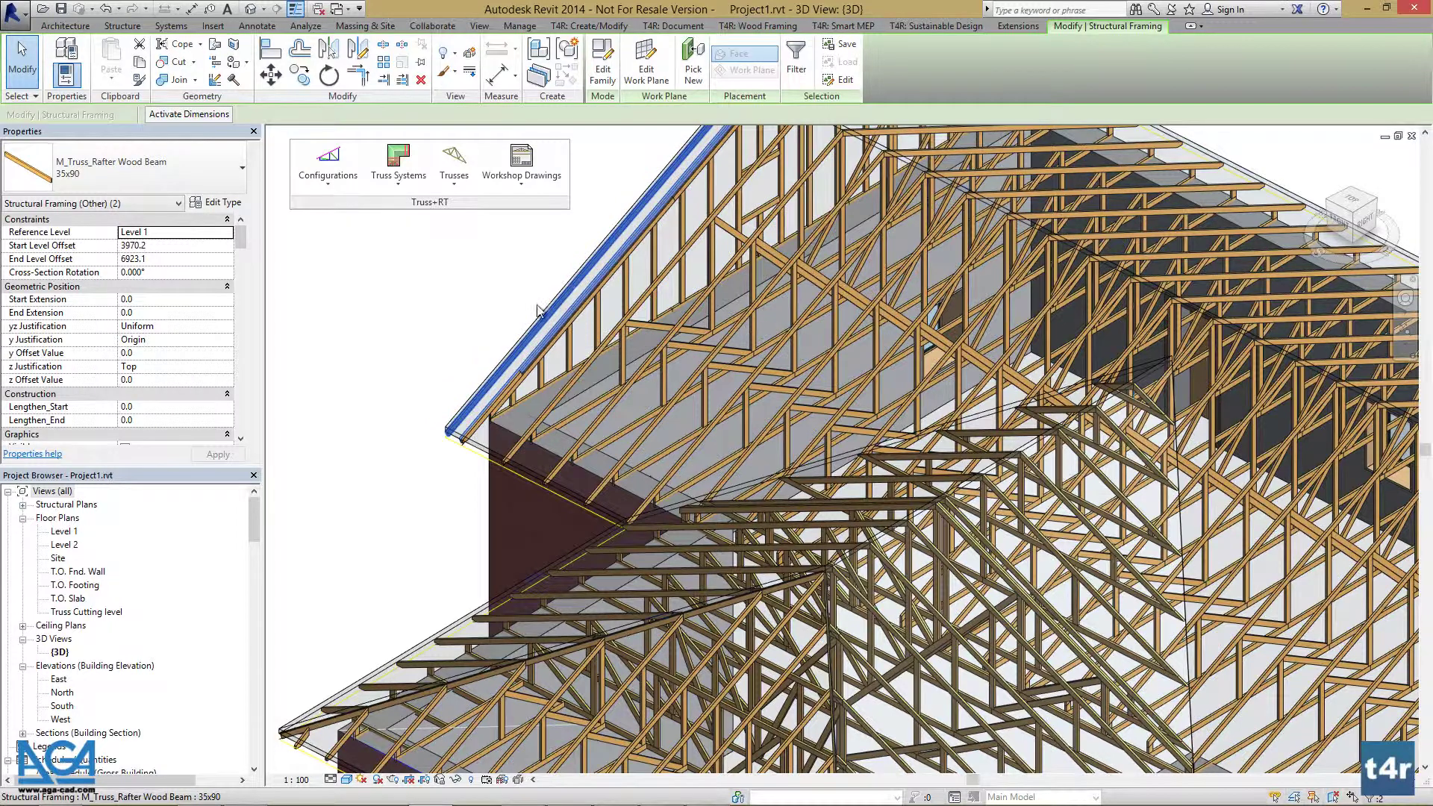
pyautogui.click(451, 180)
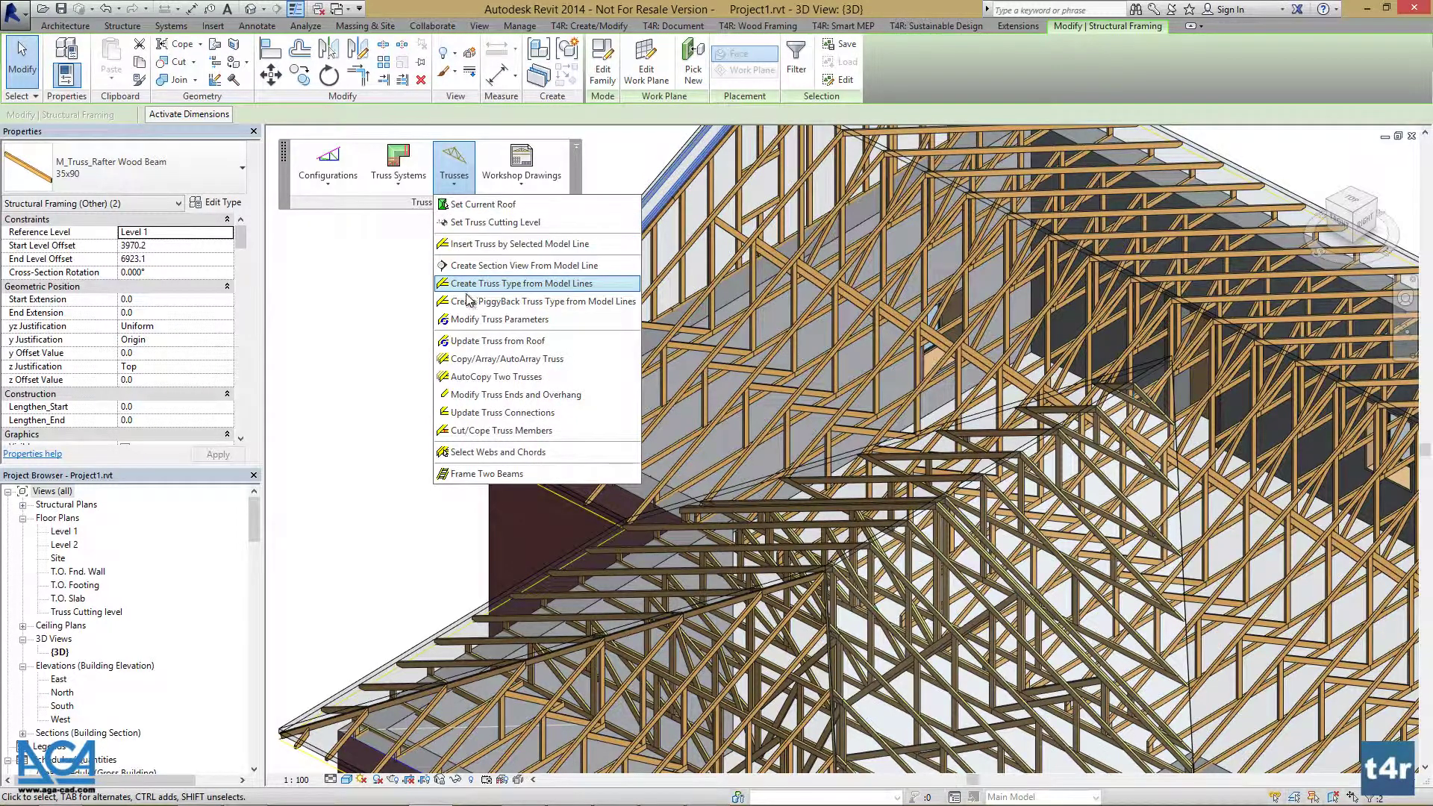
pyautogui.click(475, 475)
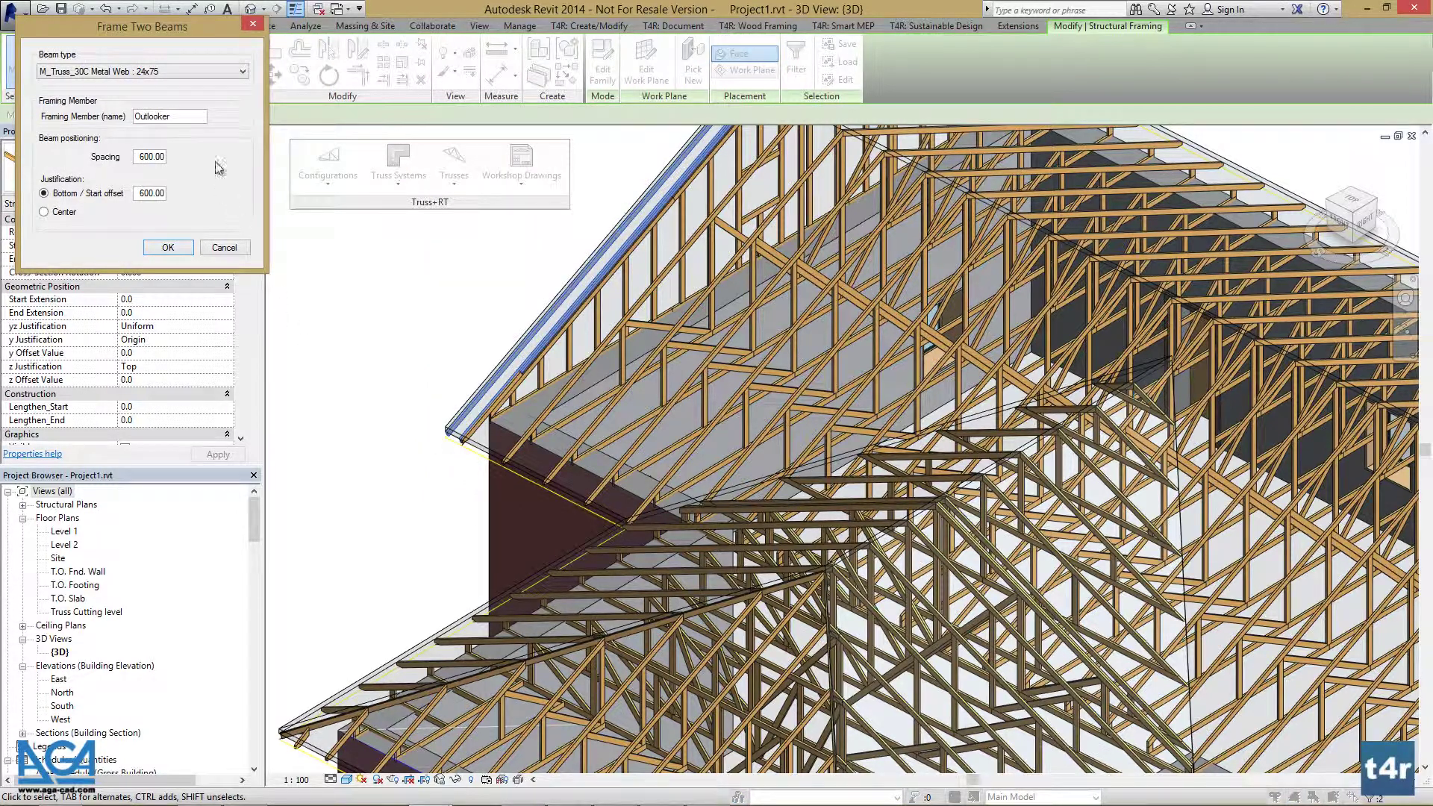
# - Frame the outlookers as M_Truss_Wood Beam : 35x90 at 600 spacing between the rafters
pyautogui.click(189, 71)
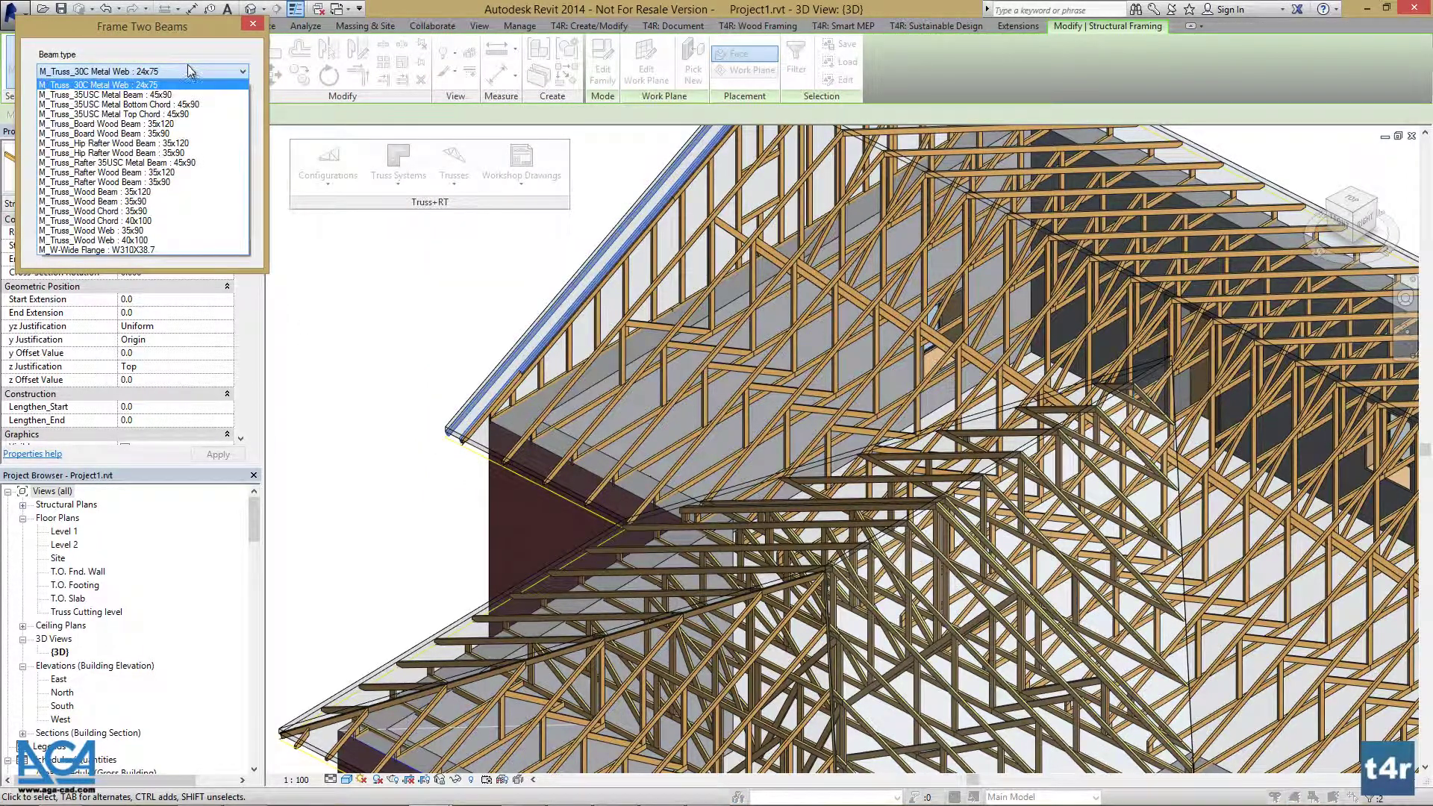
pyautogui.click(168, 198)
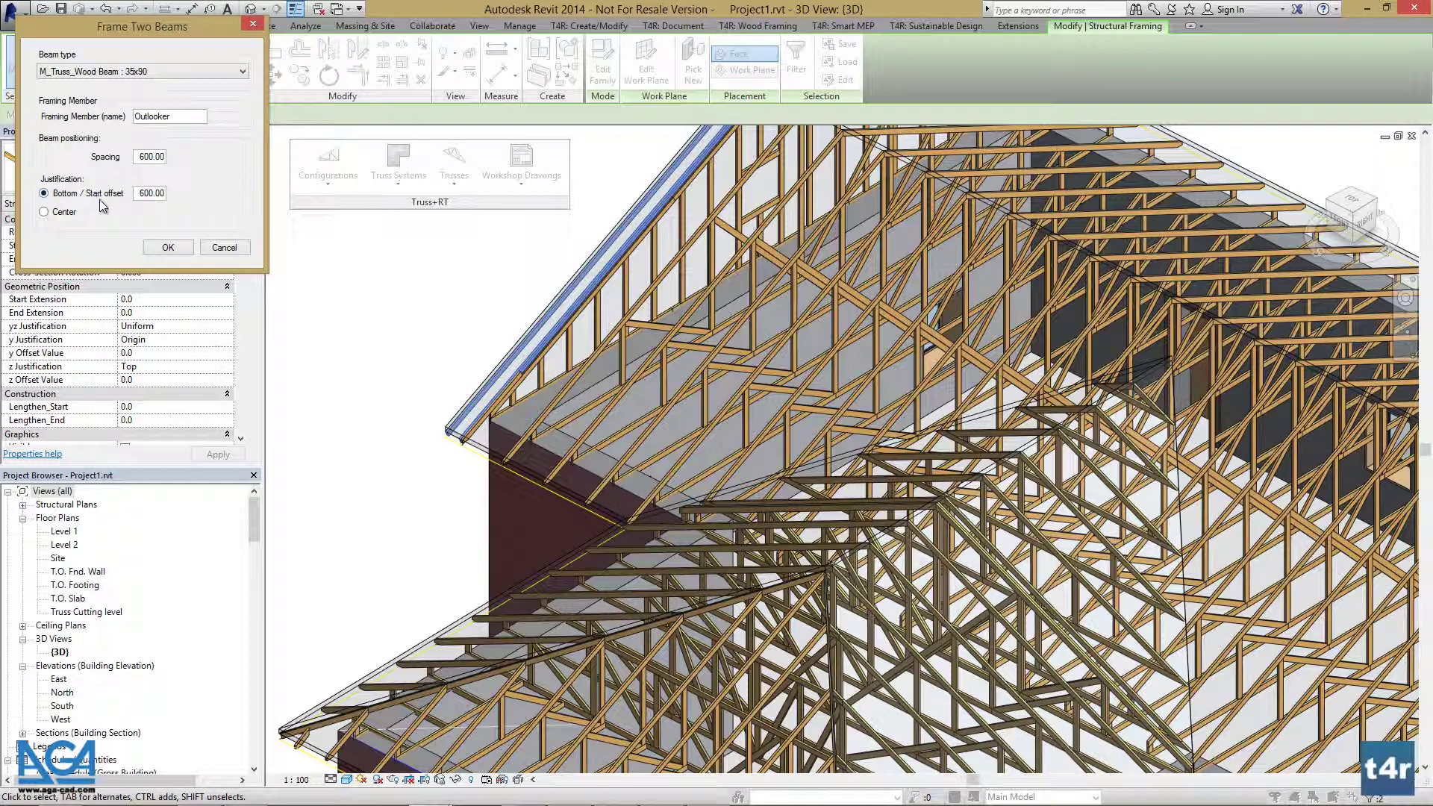
pyautogui.click(168, 249)
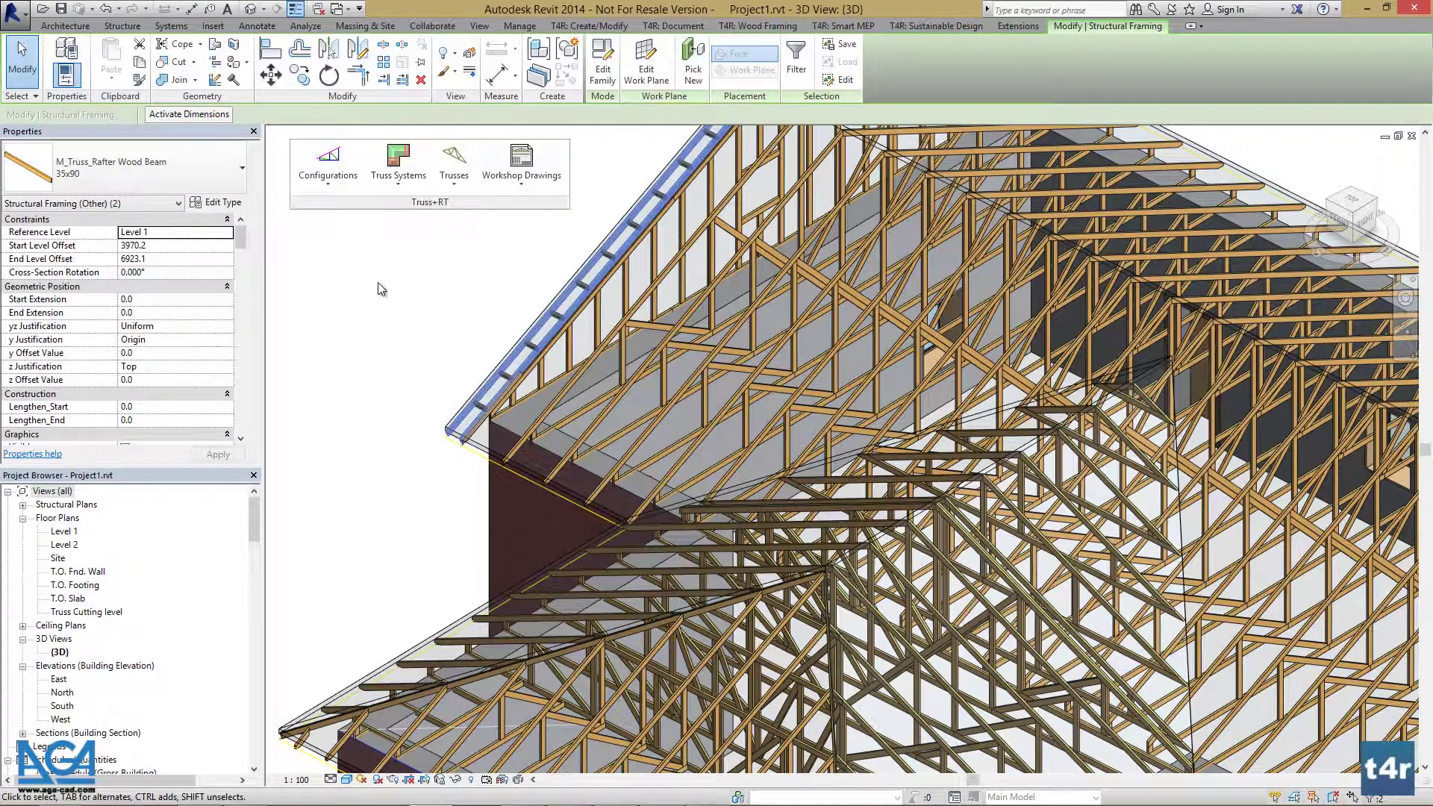
pyautogui.click(377, 289)
pyautogui.scroll(-5, 392, 290)
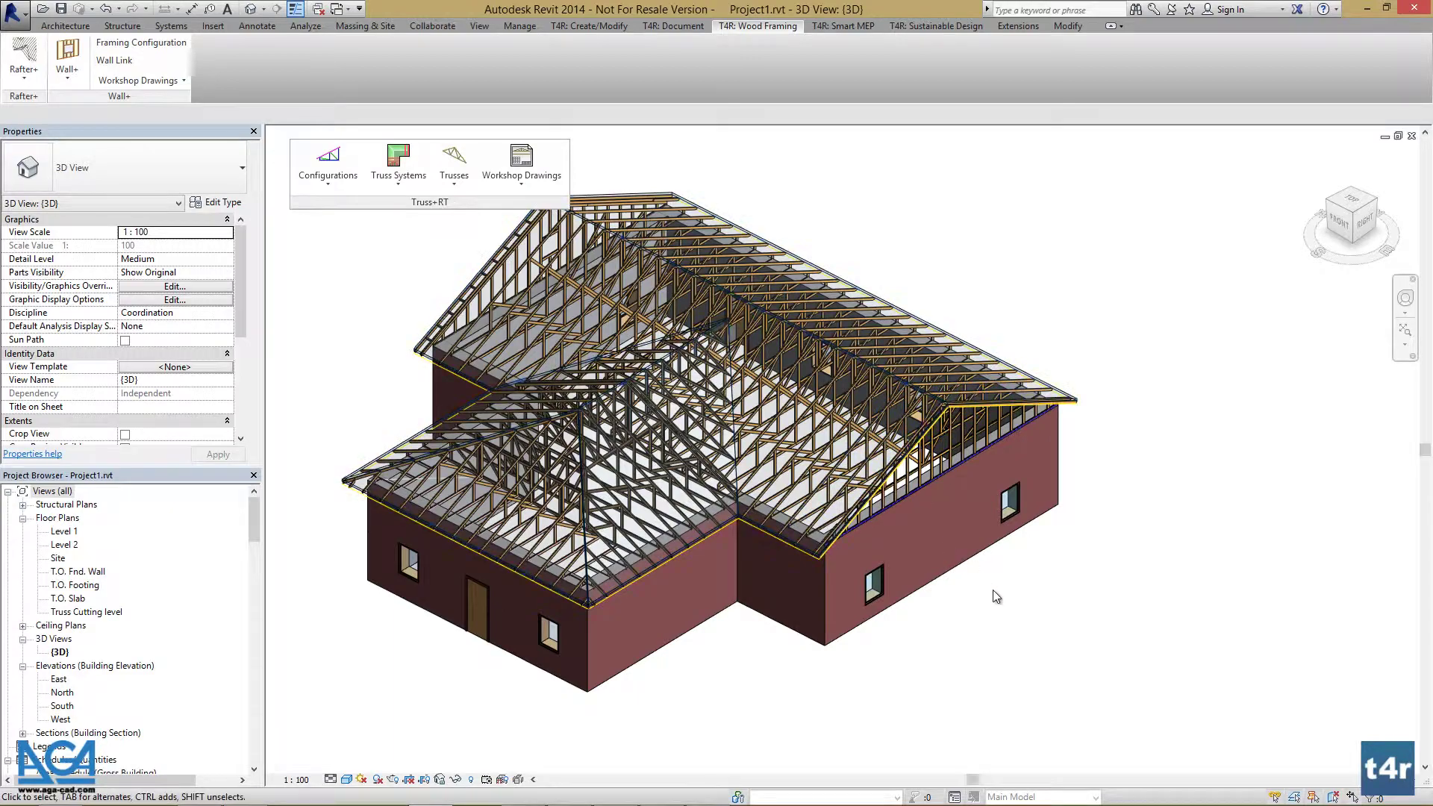
pyautogui.scroll(2, 985, 588)
pyautogui.scroll(2, 890, 532)
pyautogui.scroll(1, 870, 514)
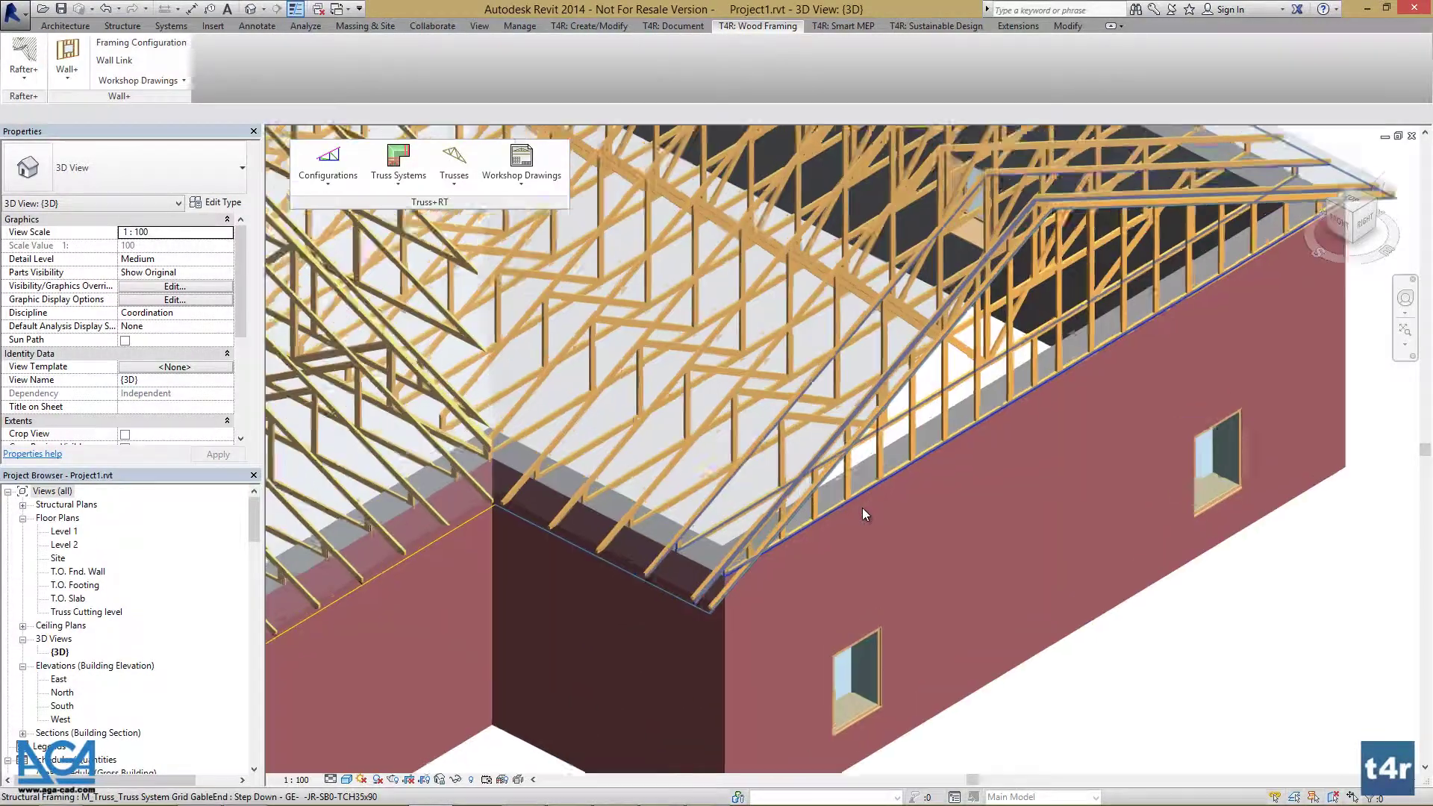
pyautogui.scroll(2, 862, 507)
# - Frame outlookers between the rafter pair of a second gable overhang with Frame Two Beams
pyautogui.click(818, 444)
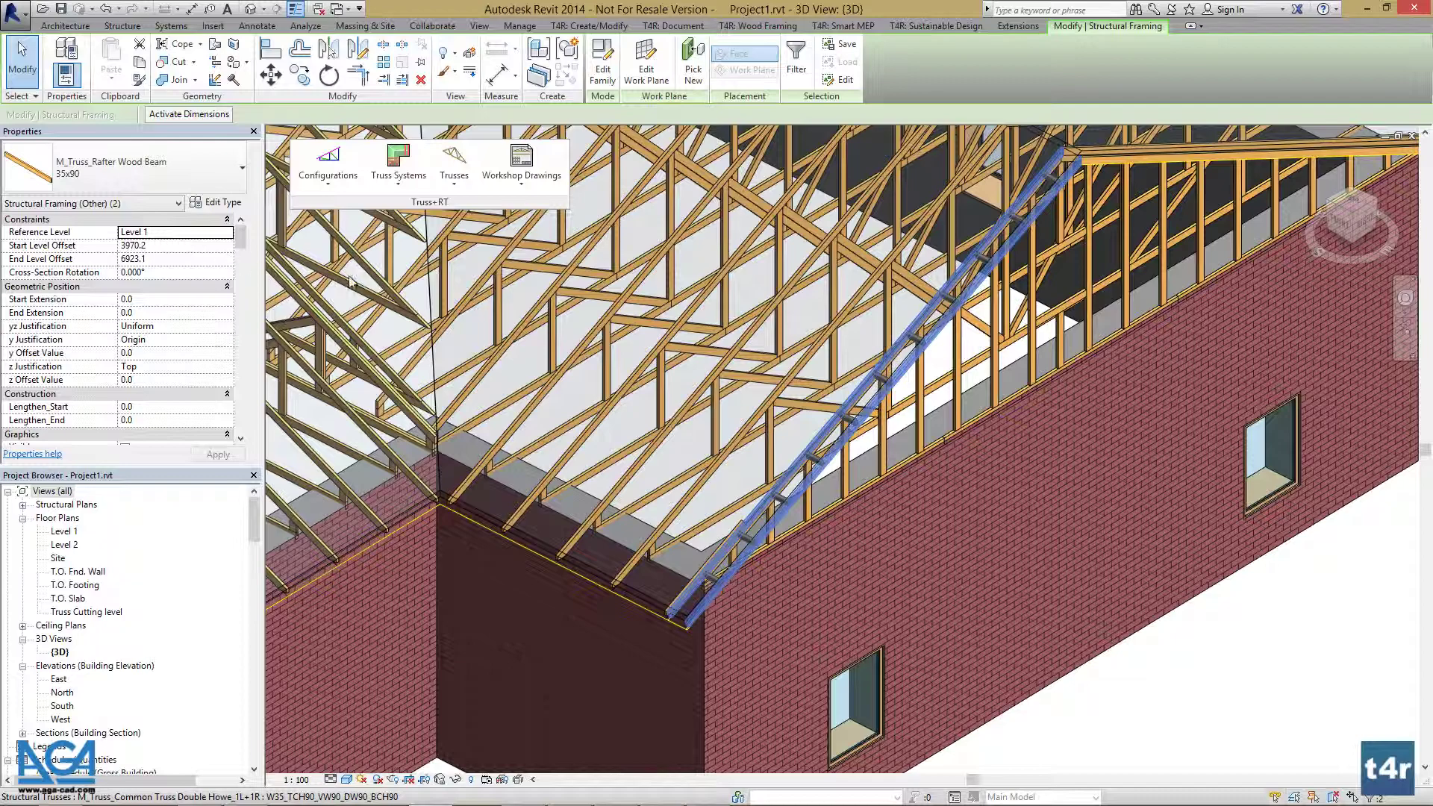
pyautogui.click(1065, 485)
pyautogui.moveTo(1064, 486)
pyautogui.keyDown('shift'); pyautogui.mouseDown(button='middle')
pyautogui.moveTo(893, 472)
pyautogui.moveTo(672, 403)
pyautogui.mouseUp(button='middle'); pyautogui.keyUp('shift')
pyautogui.click(734, 375)
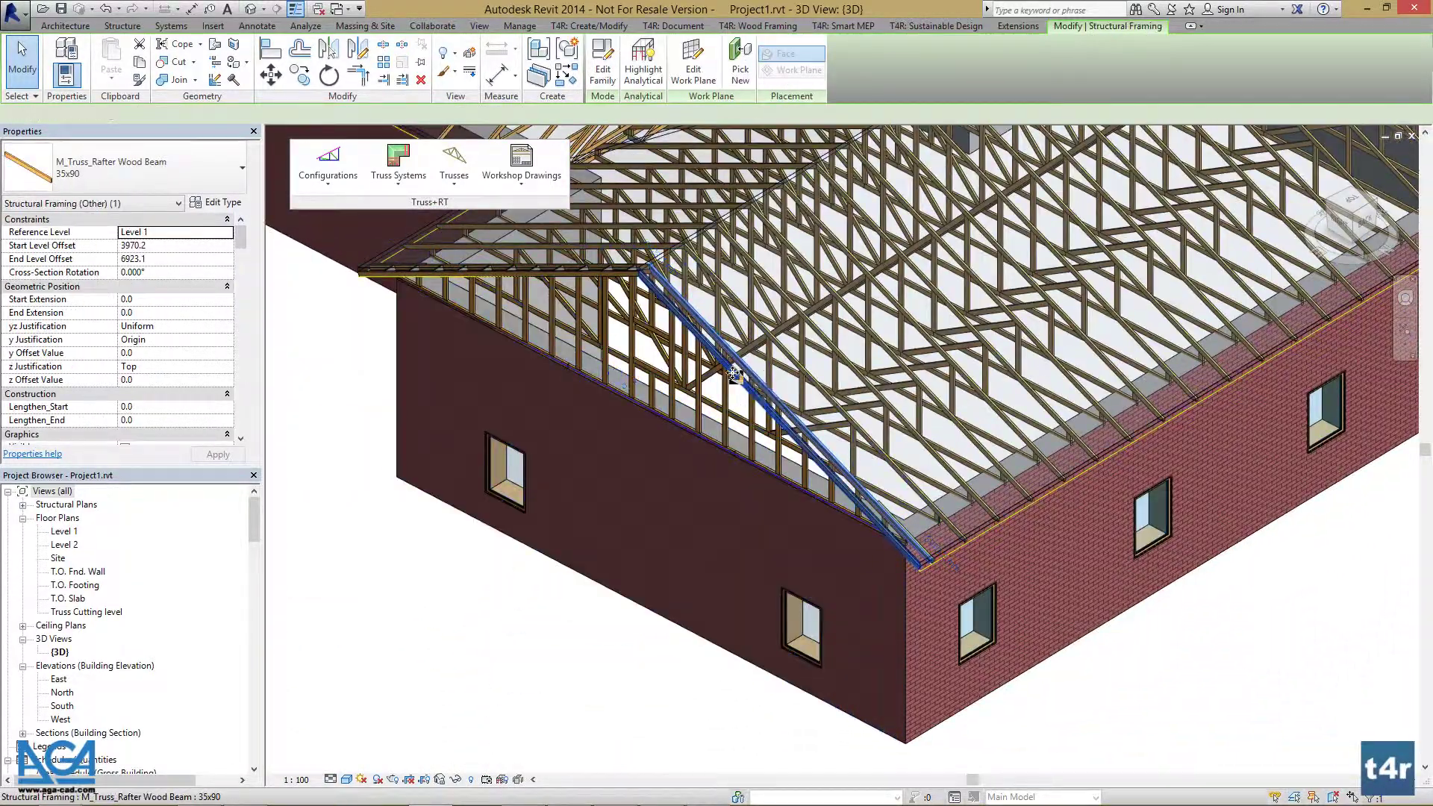
pyautogui.click(453, 169)
pyautogui.click(479, 476)
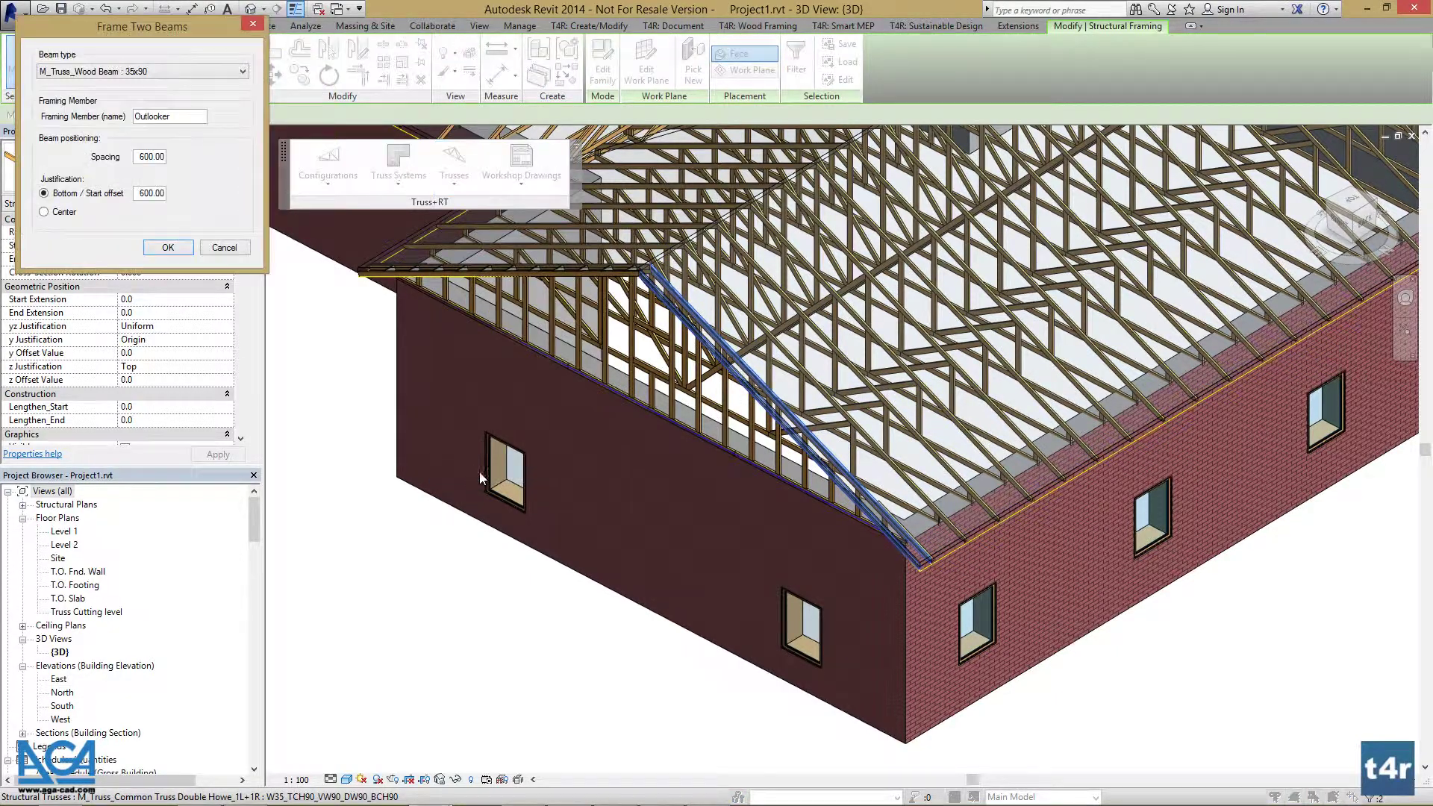
pyautogui.click(168, 248)
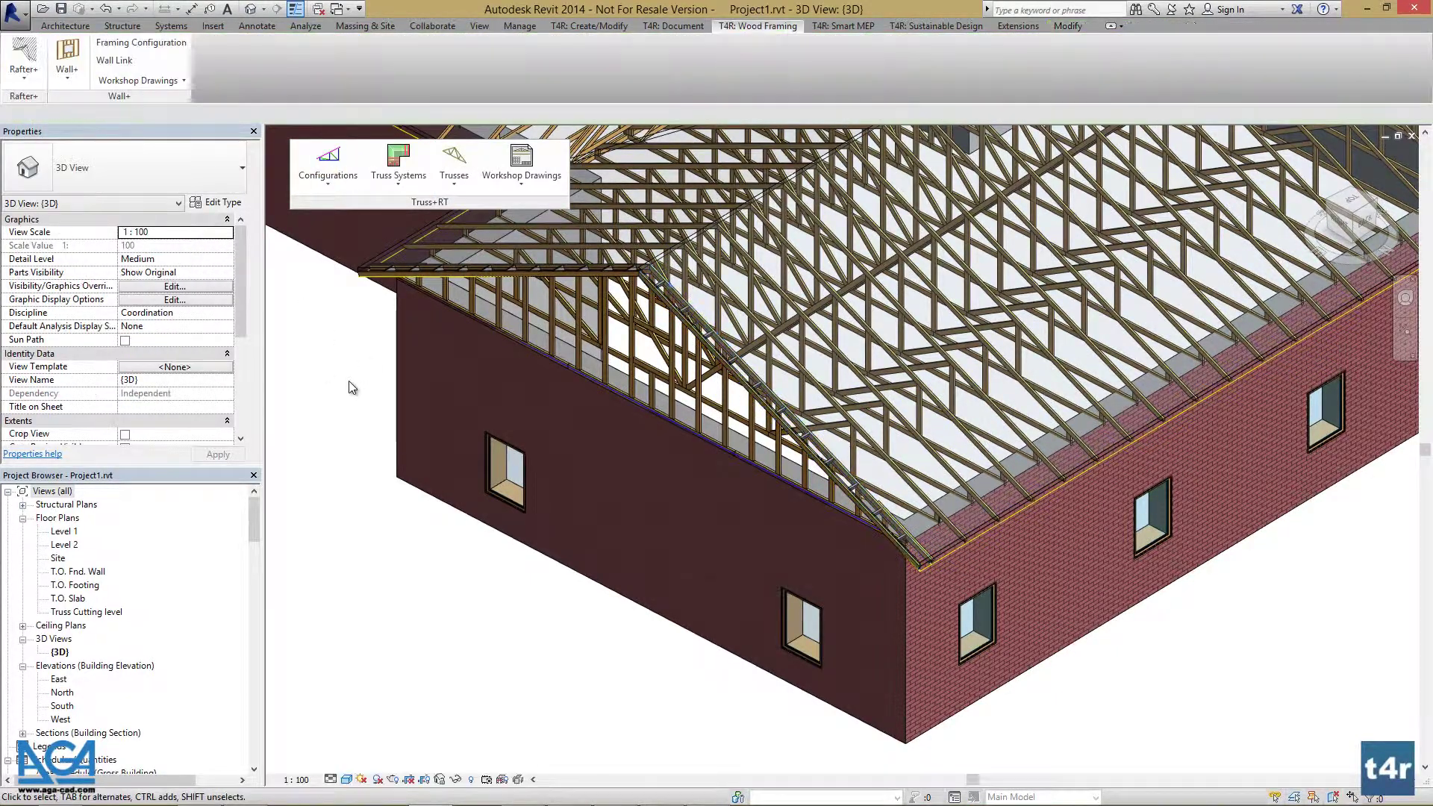
pyautogui.scroll(-5, 349, 388)
# - Frame outlookers between the rafter pair of a third gable overhang and review the building
pyautogui.keyDown('shift'); pyautogui.moveTo(1175, 399); pyautogui.dragTo(1008, 448, button='middle'); pyautogui.keyUp('shift')
pyautogui.scroll(6, 813, 518)
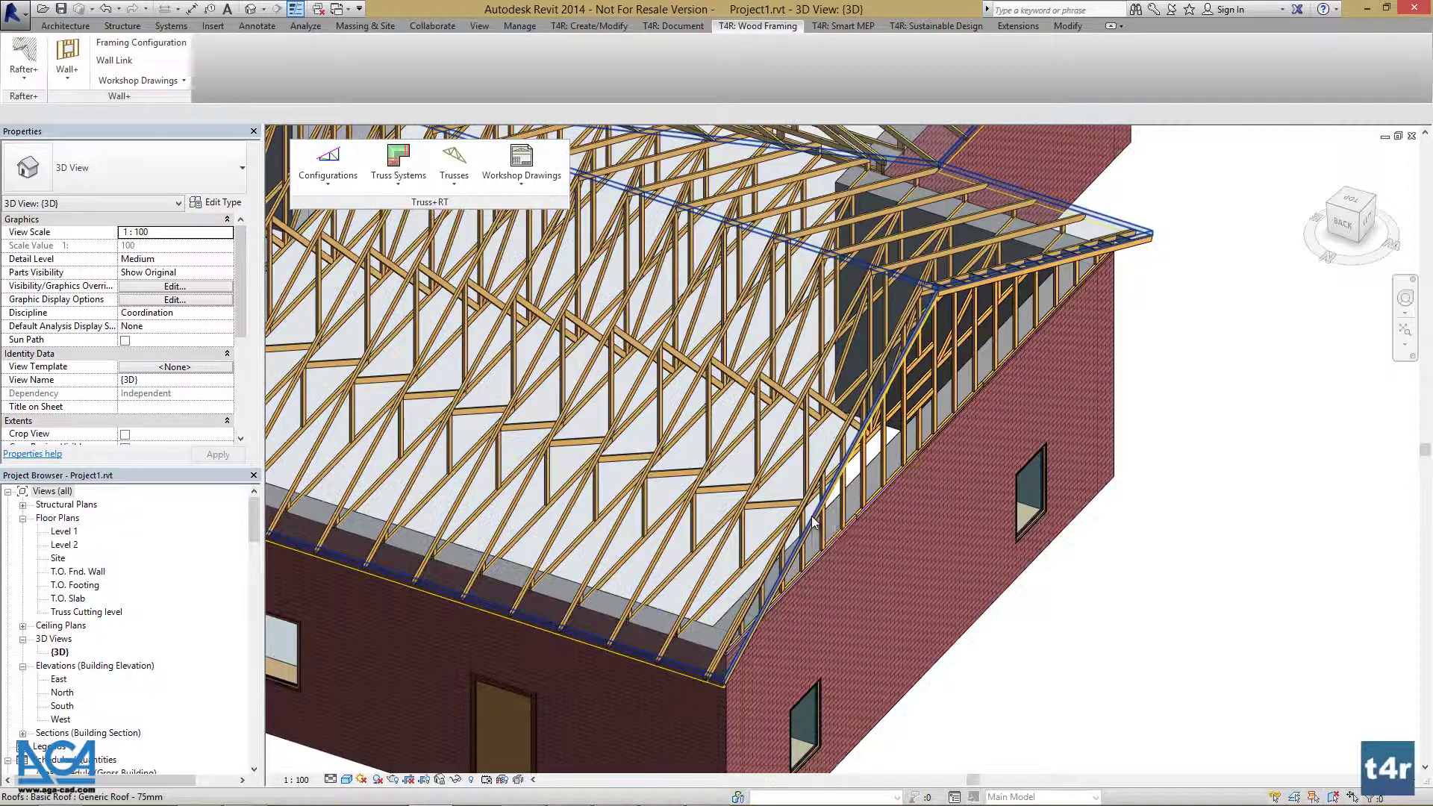
pyautogui.click(814, 517)
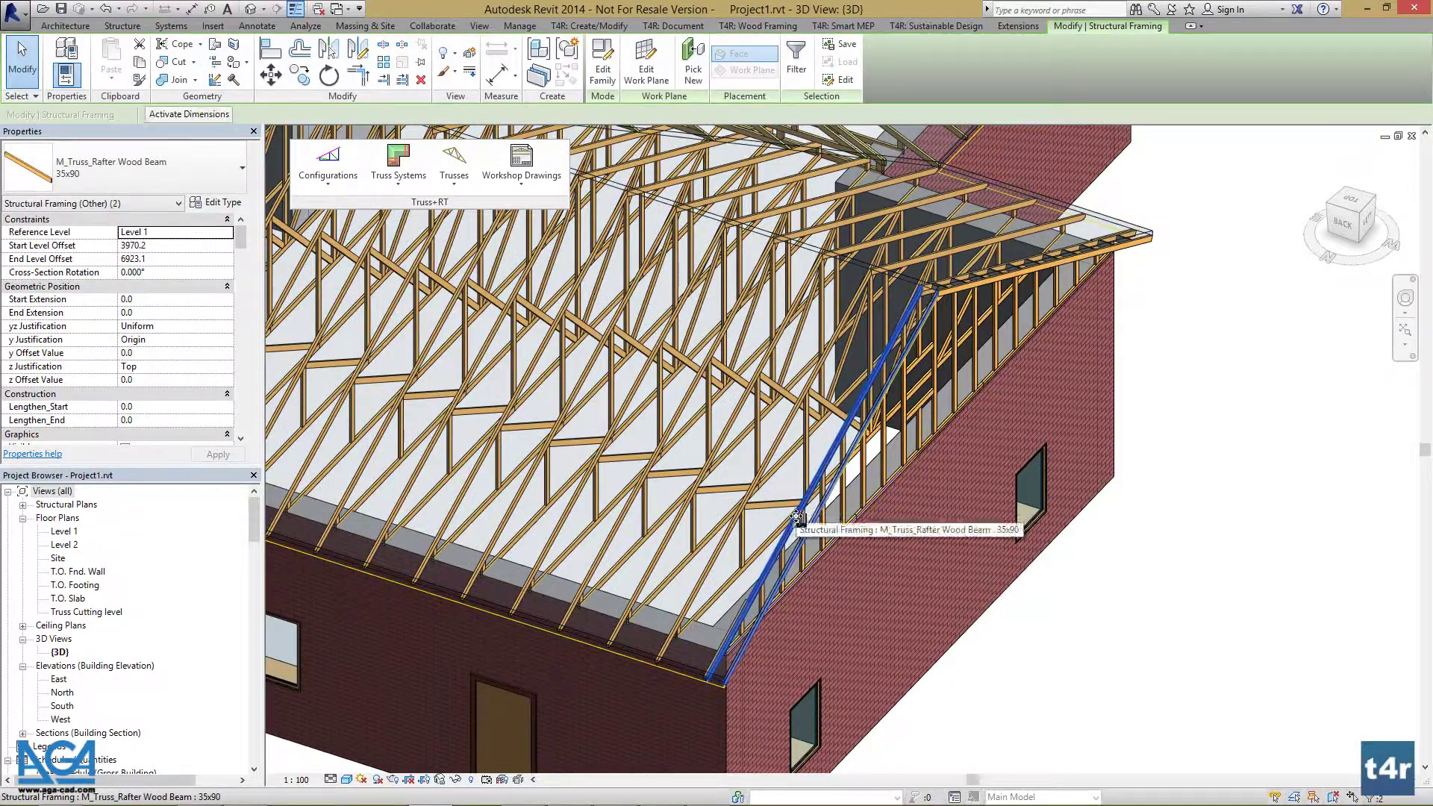
pyautogui.click(454, 162)
pyautogui.click(498, 479)
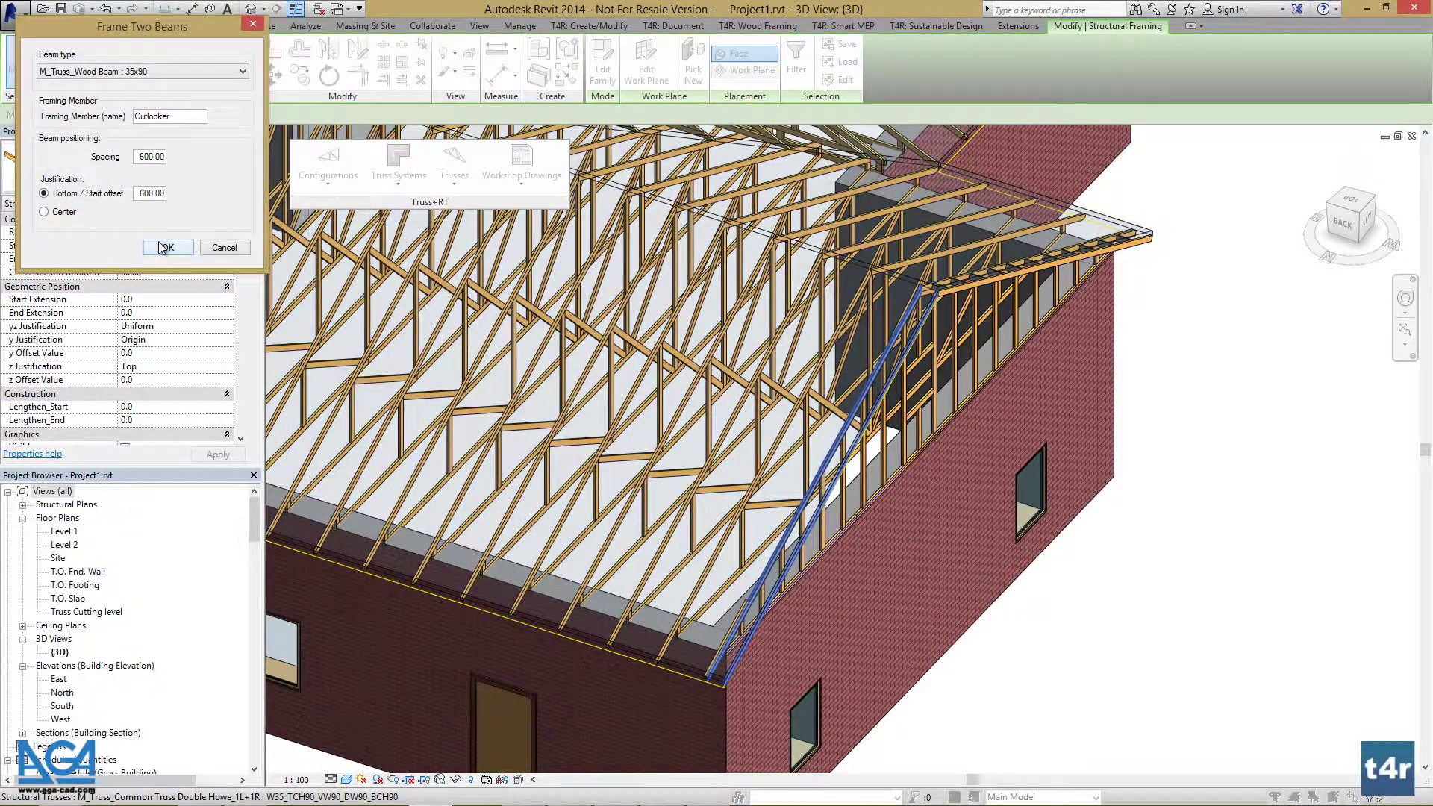
pyautogui.click(164, 247)
pyautogui.click(1221, 533)
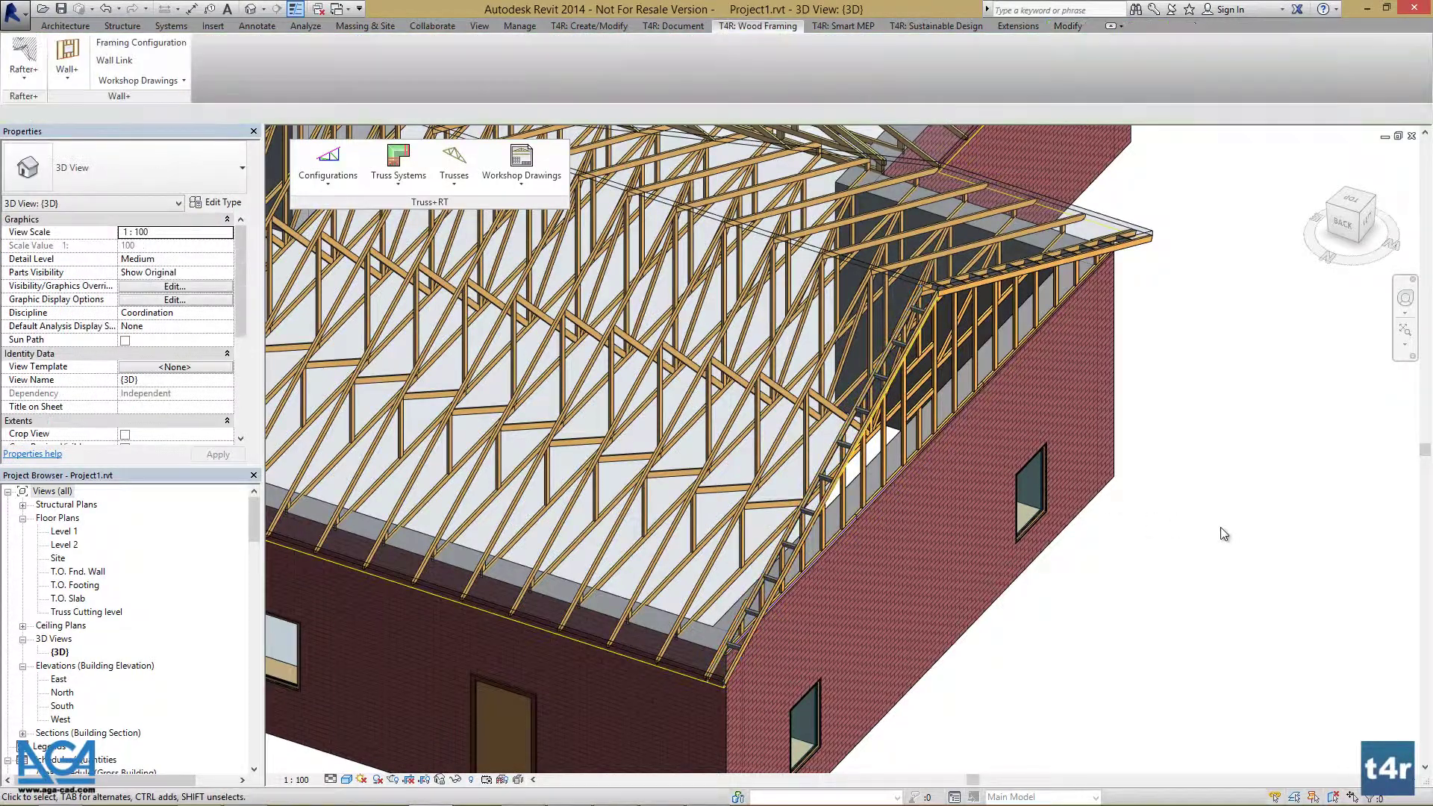
pyautogui.scroll(-5, 1220, 533)
pyautogui.moveTo(475, 593)
pyautogui.keyDown('shift'); pyautogui.mouseDown(button='middle')
pyautogui.moveTo(839, 571)
pyautogui.moveTo(1181, 447)
pyautogui.mouseUp(button='middle'); pyautogui.keyUp('shift')
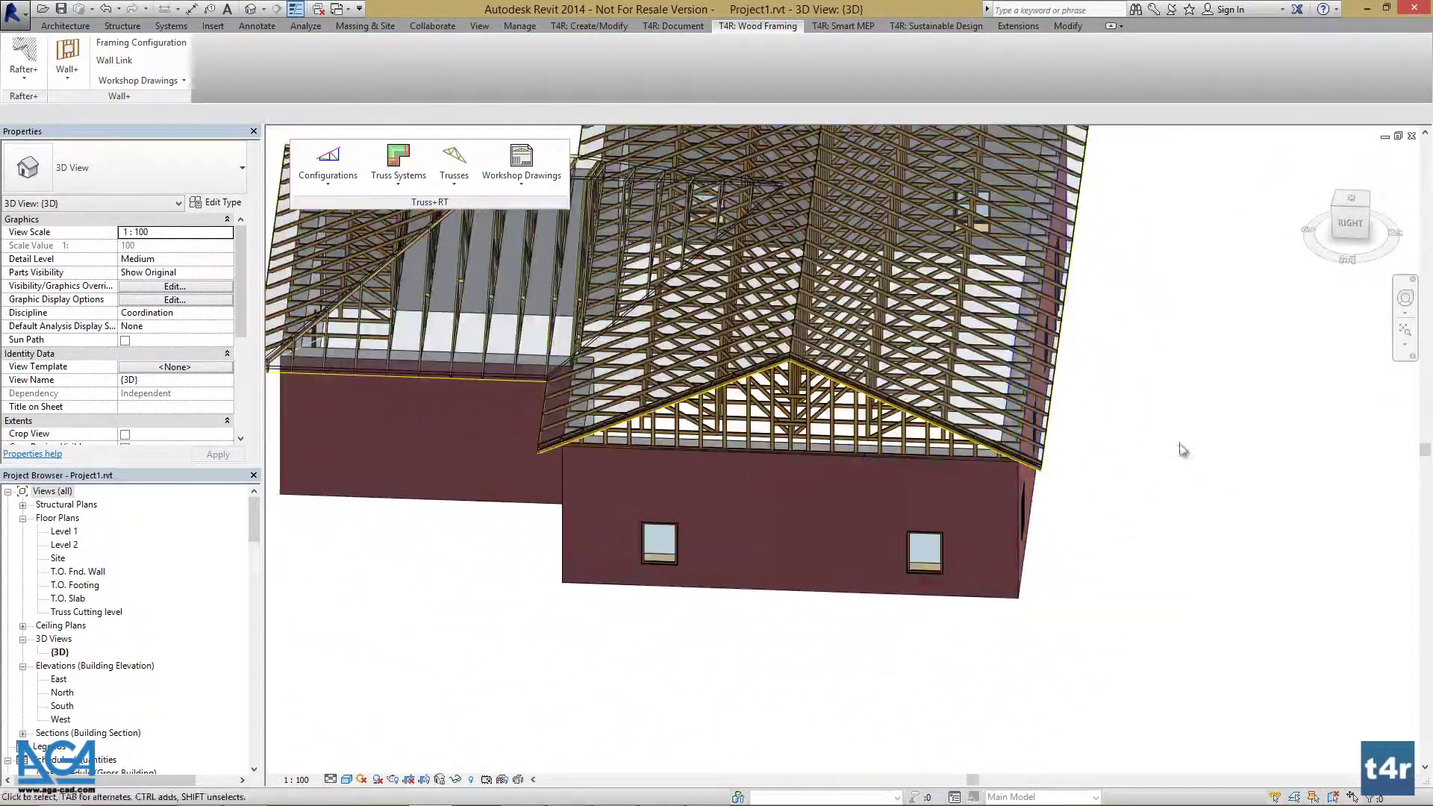
pyautogui.click(1357, 206)
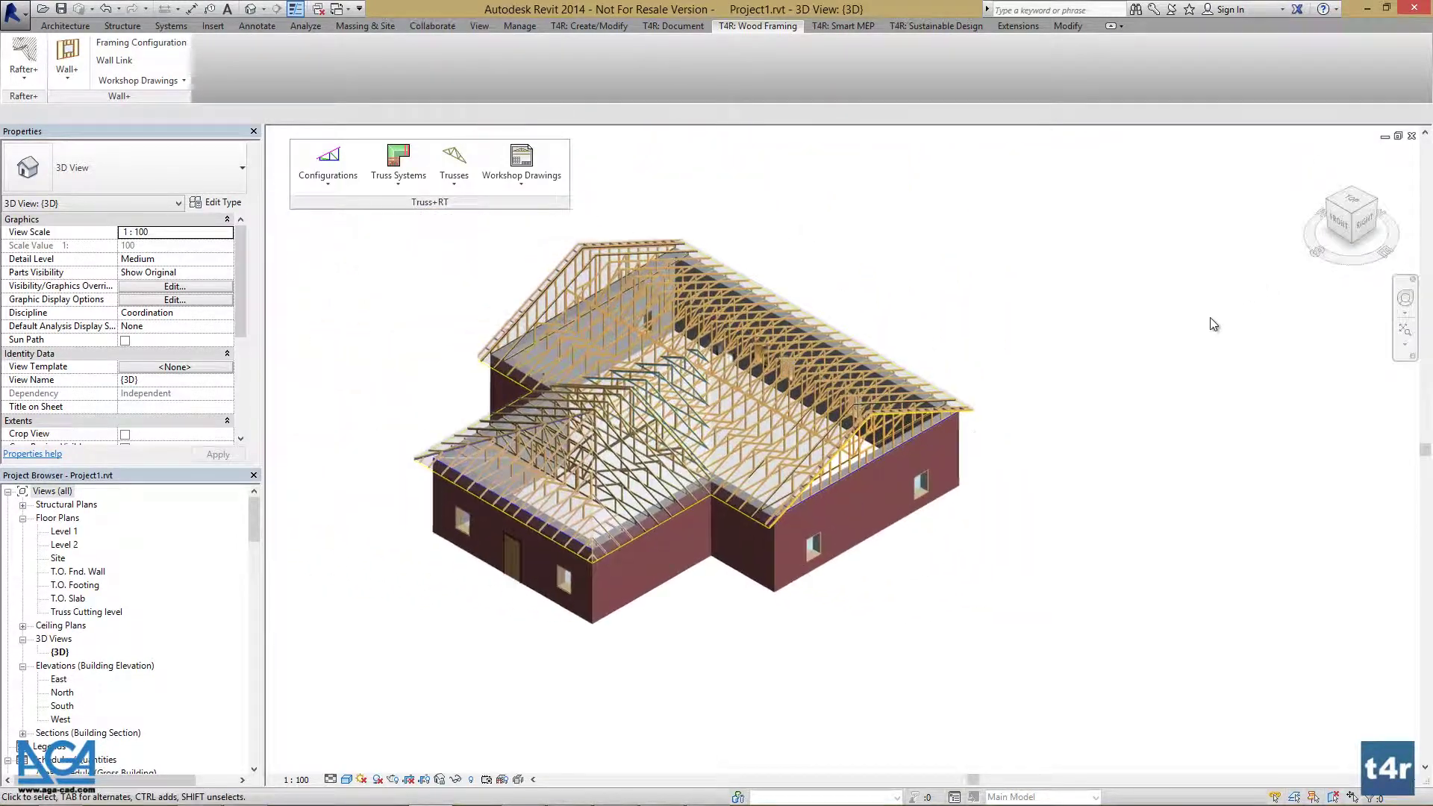